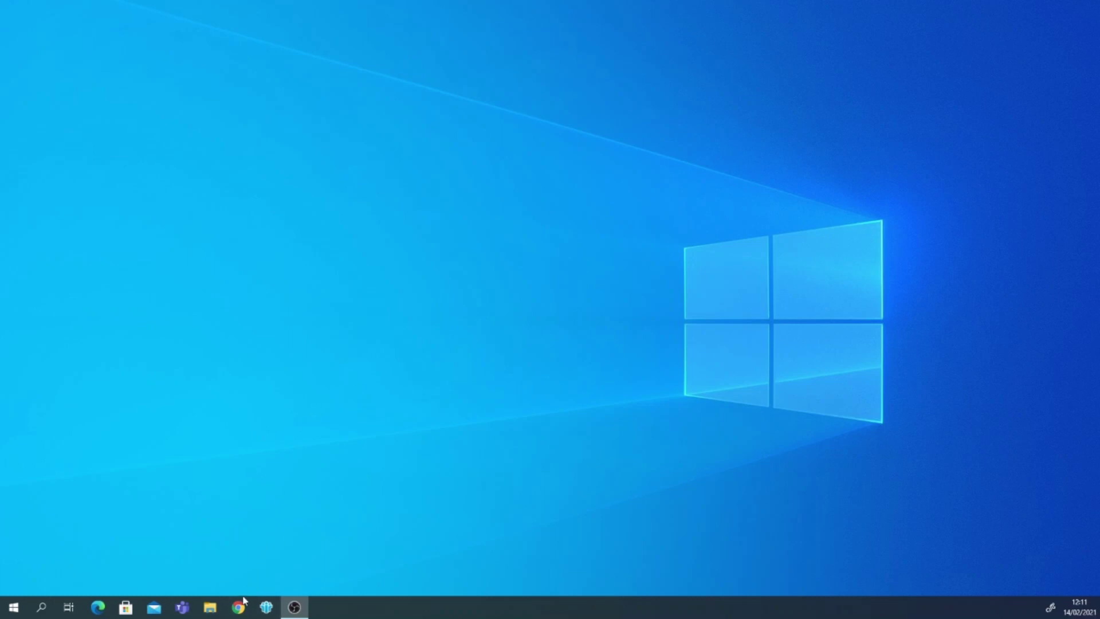
Launch Microsoft Edge and load office.com, correcting a typo in the address
click(103, 614)
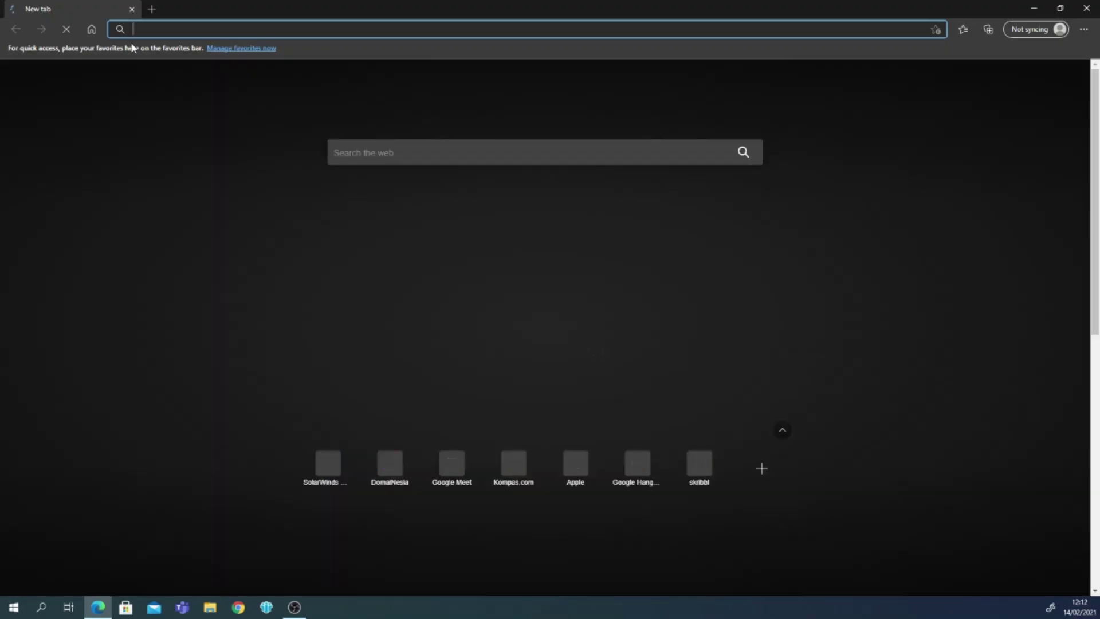
text(officve.)
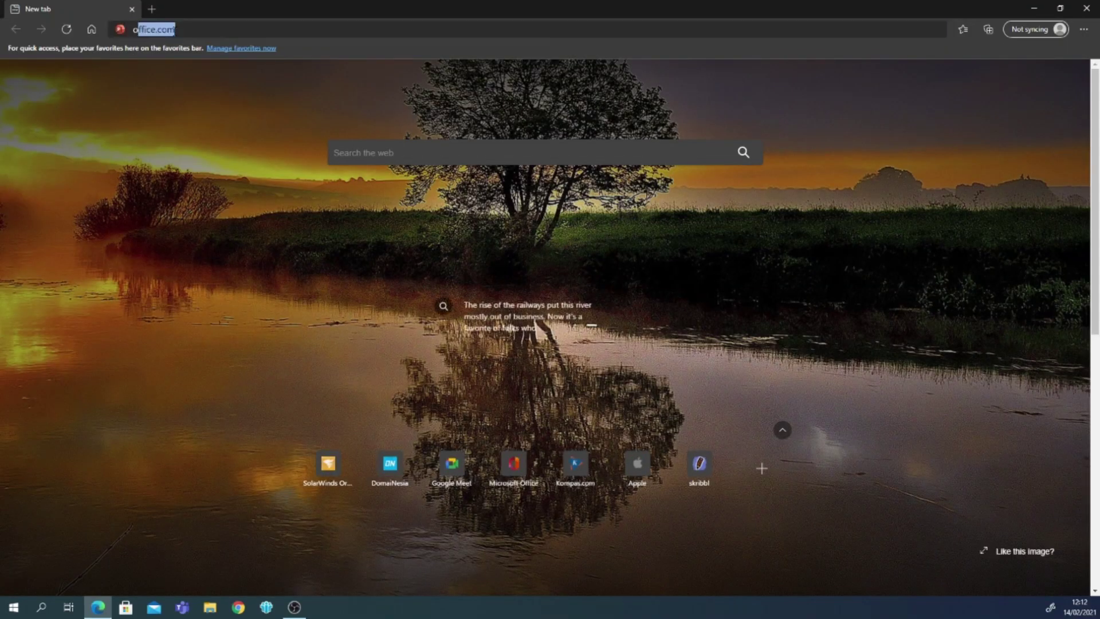
key(BackSpace)
key(BackSpace)
key(BackSpace)
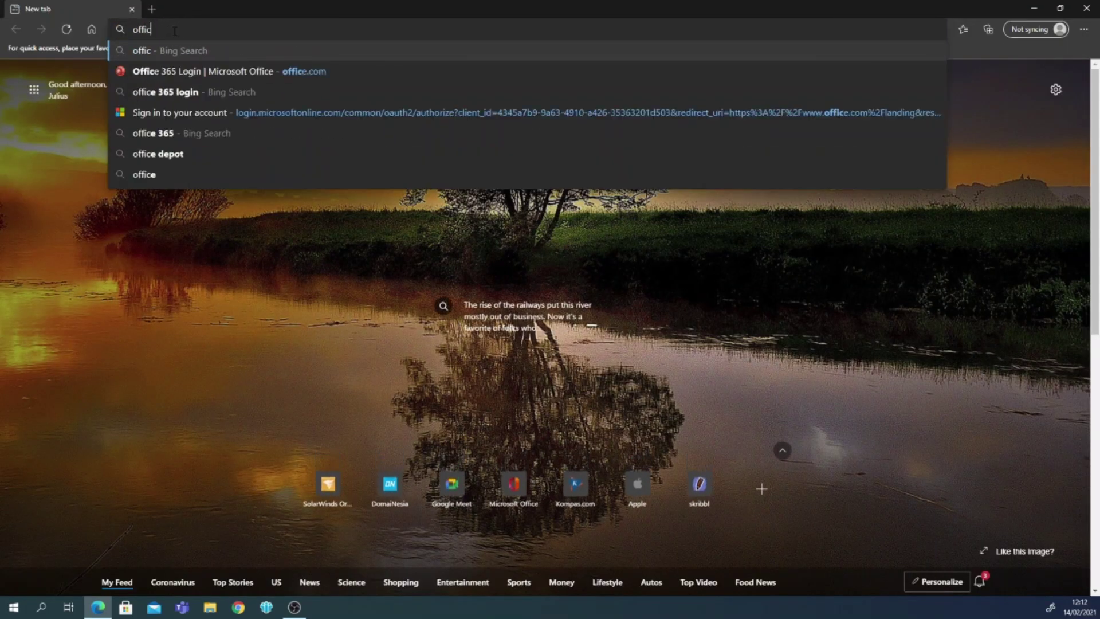
text(e.com)
key(Return)
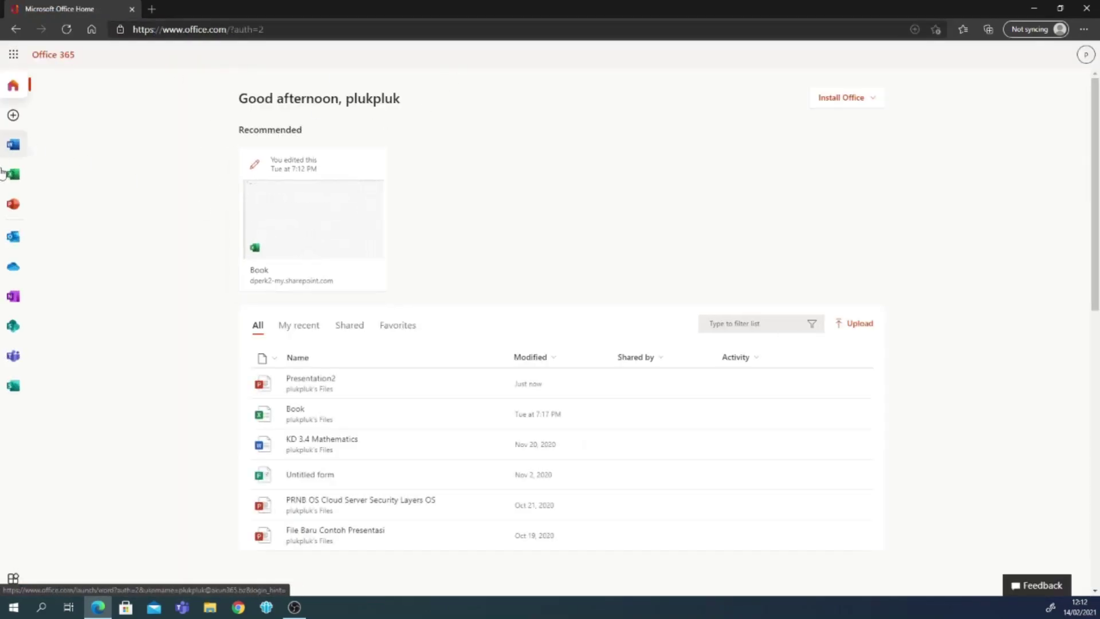
From the PowerPoint start page, create a new blank presentation (Presentation3.pptx)
click(7, 205)
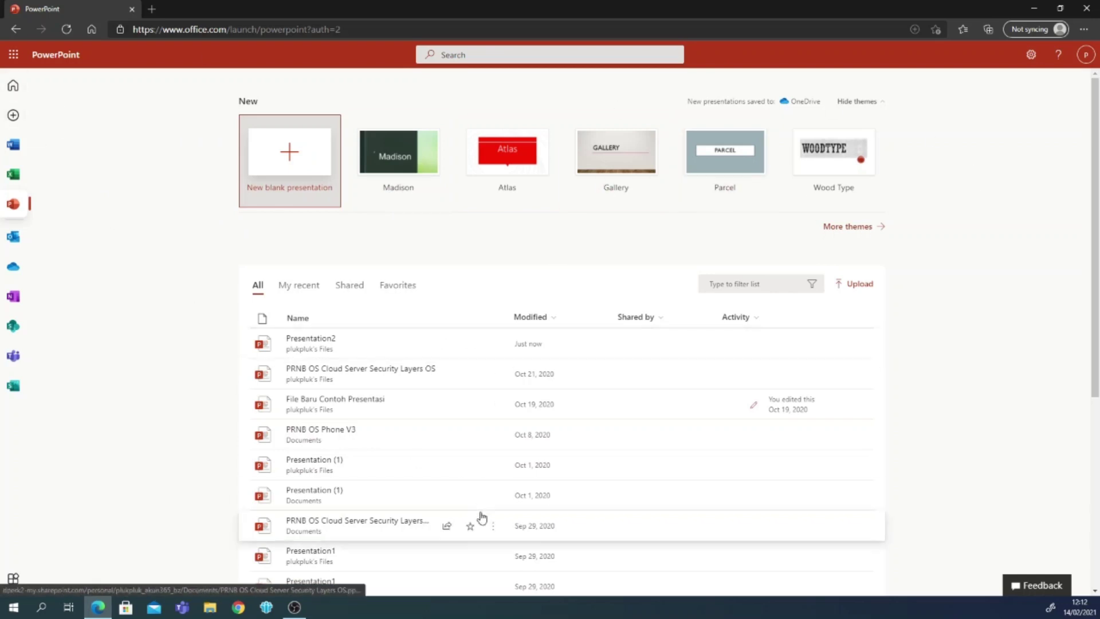
click(296, 149)
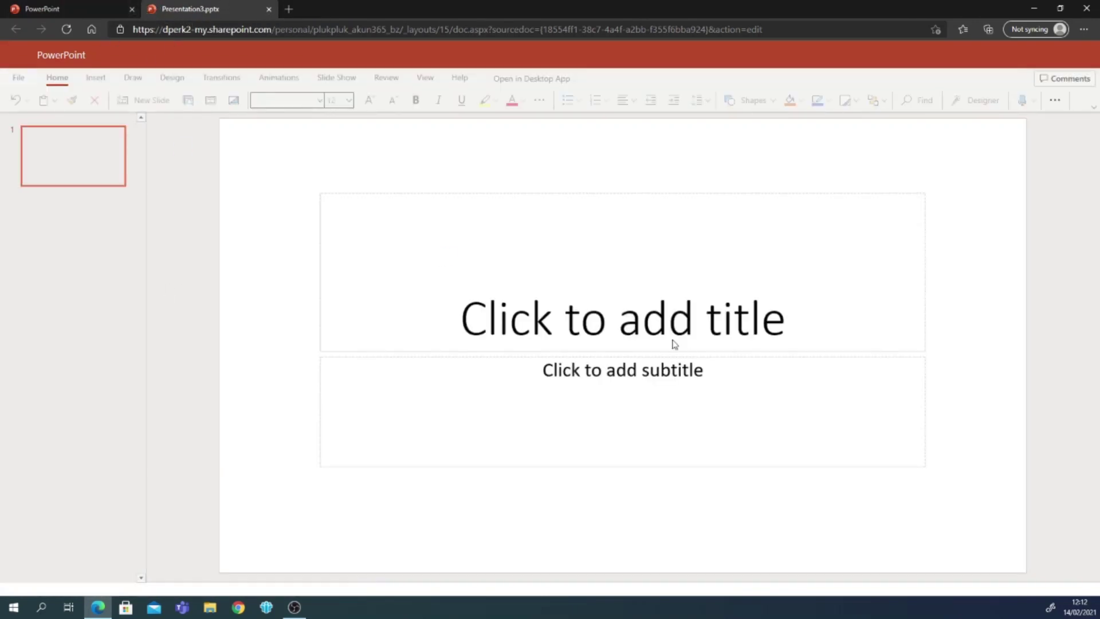
Switch slide 1 from the title layout to the Blank layout
click(663, 333)
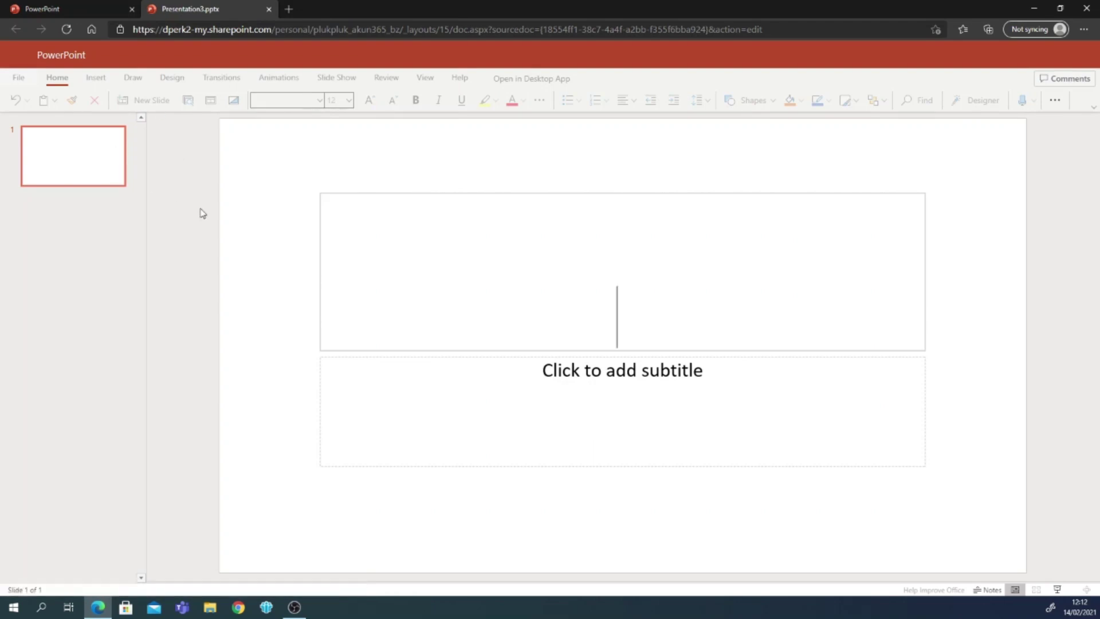
click(217, 117)
click(91, 170)
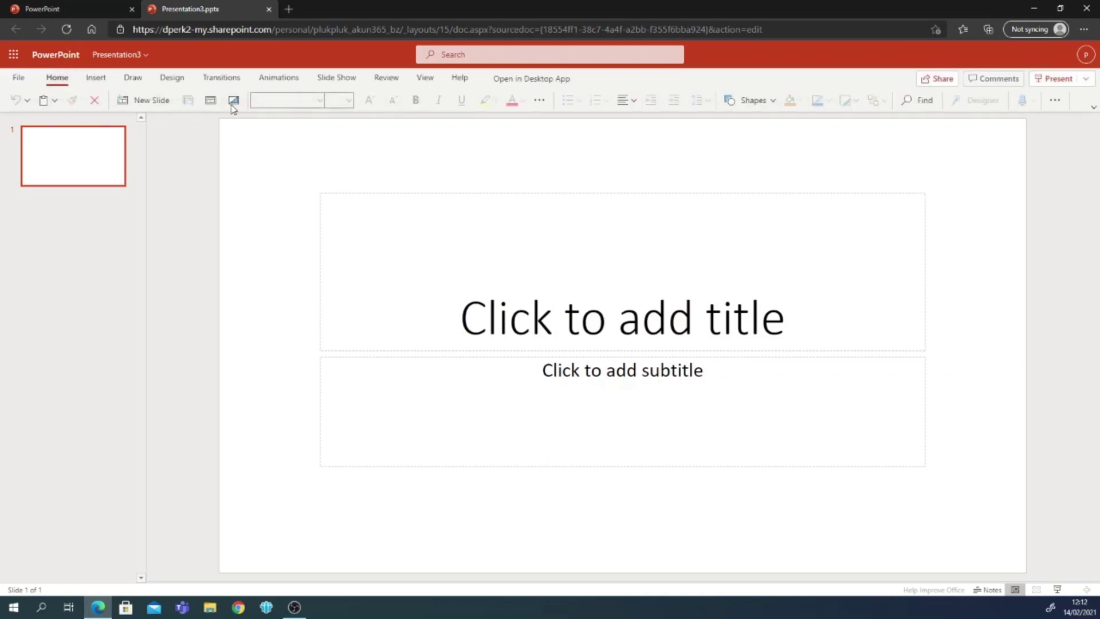
click(211, 101)
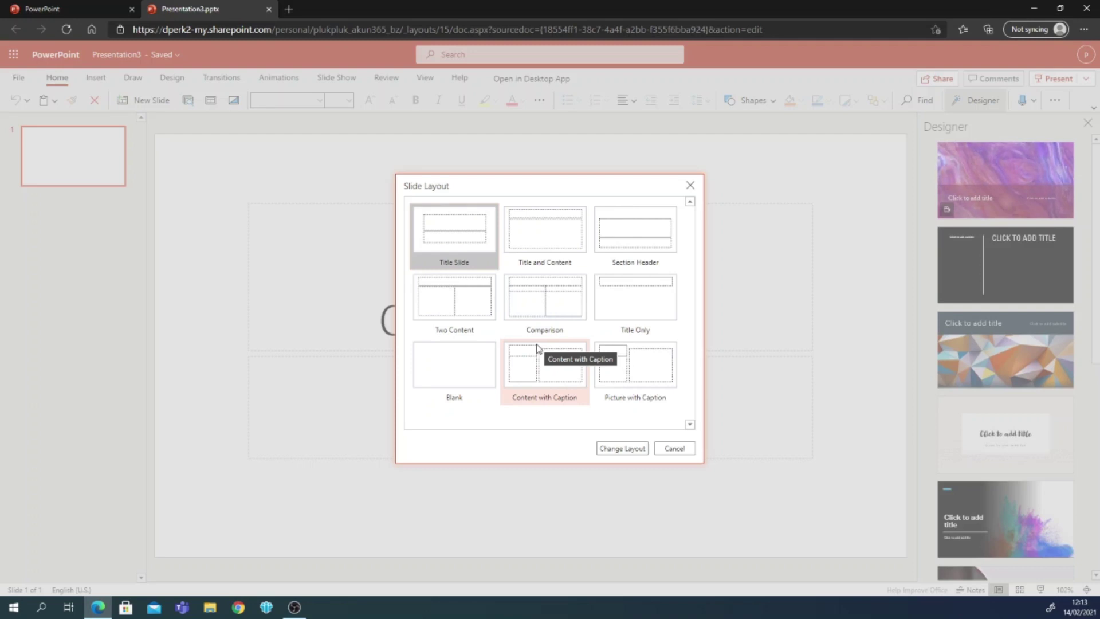
click(476, 376)
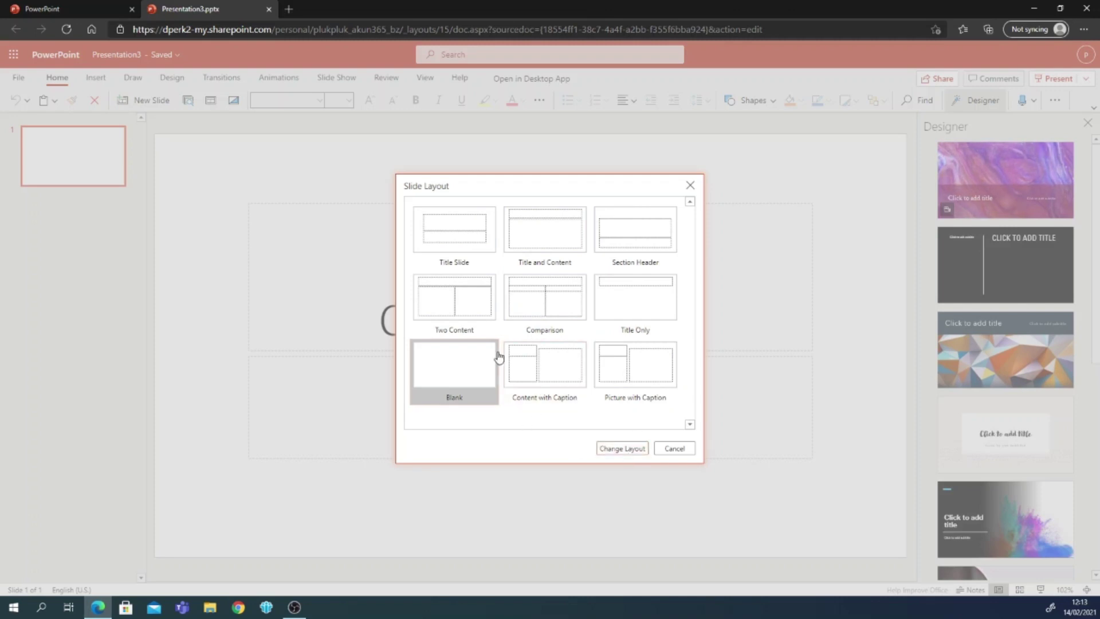
click(619, 449)
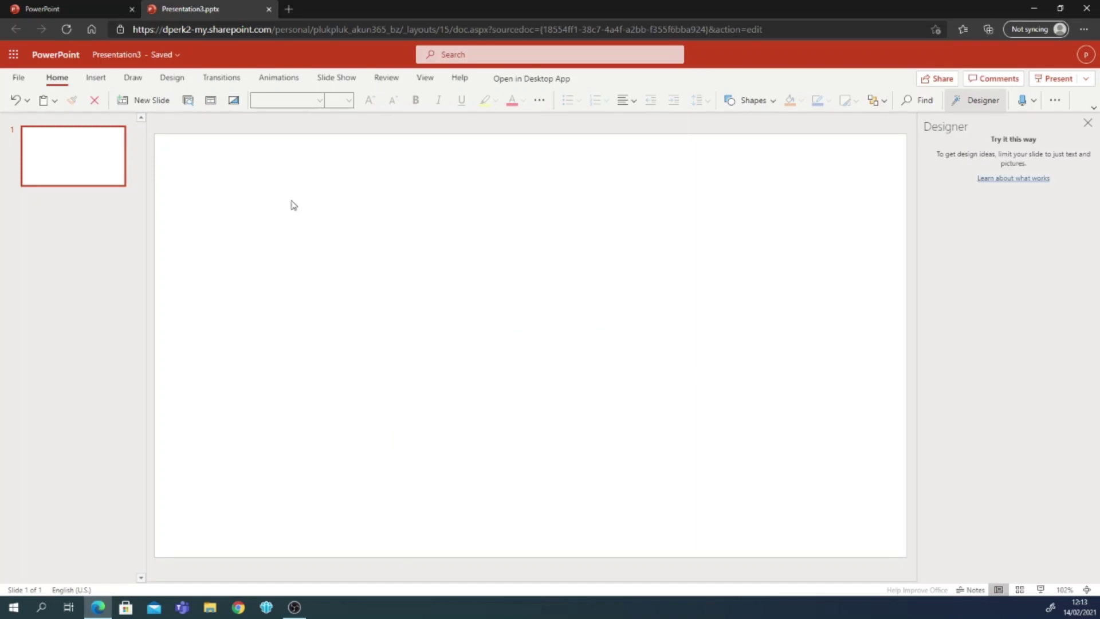
Insert a rectangle and stretch it to about 11.25" by 4.28" across the slide centre
click(96, 77)
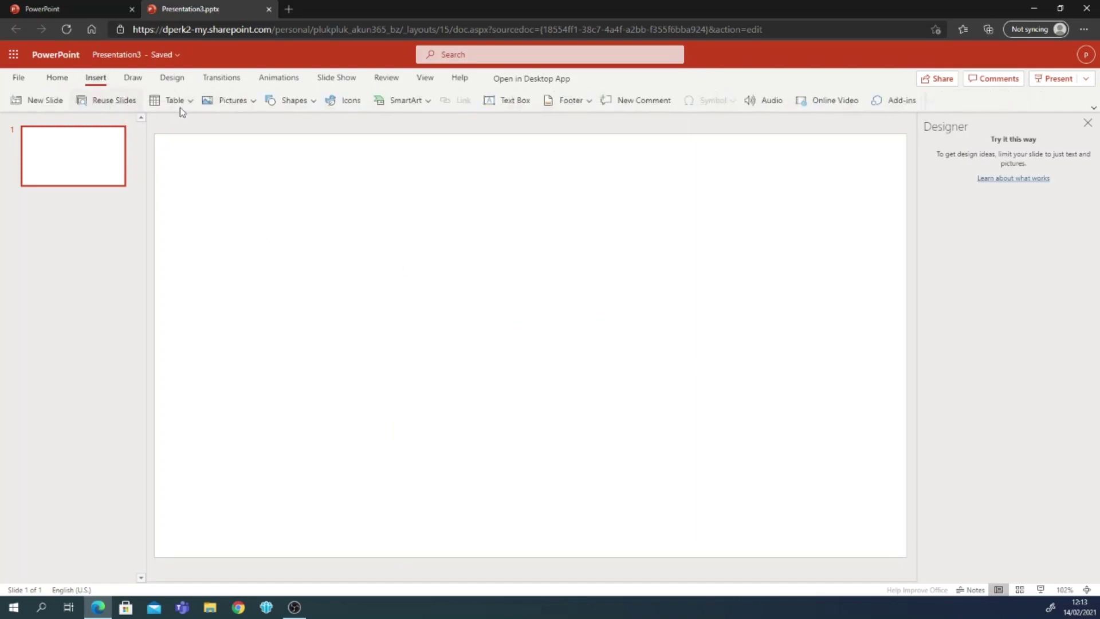
click(313, 103)
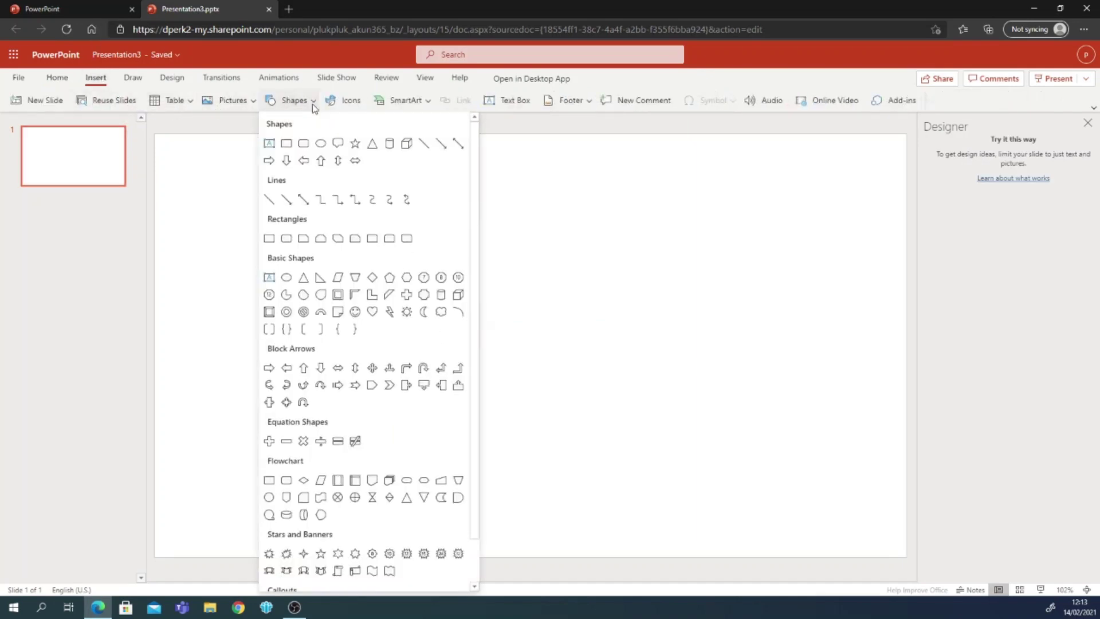
scroll(355, 241, down, 1)
scroll(362, 254, up, 1)
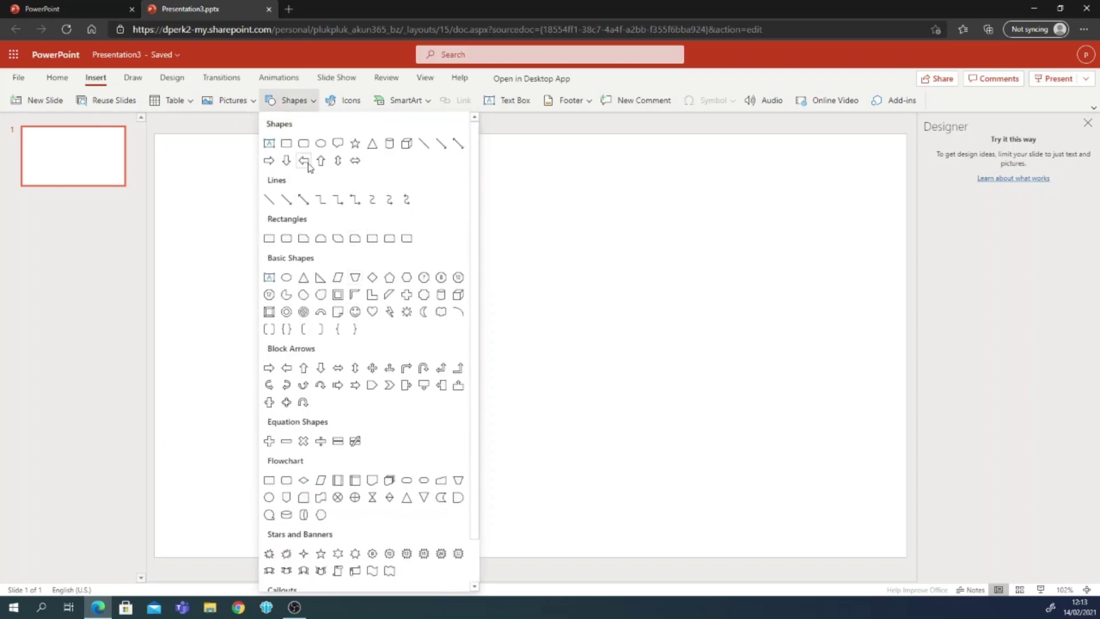
click(288, 147)
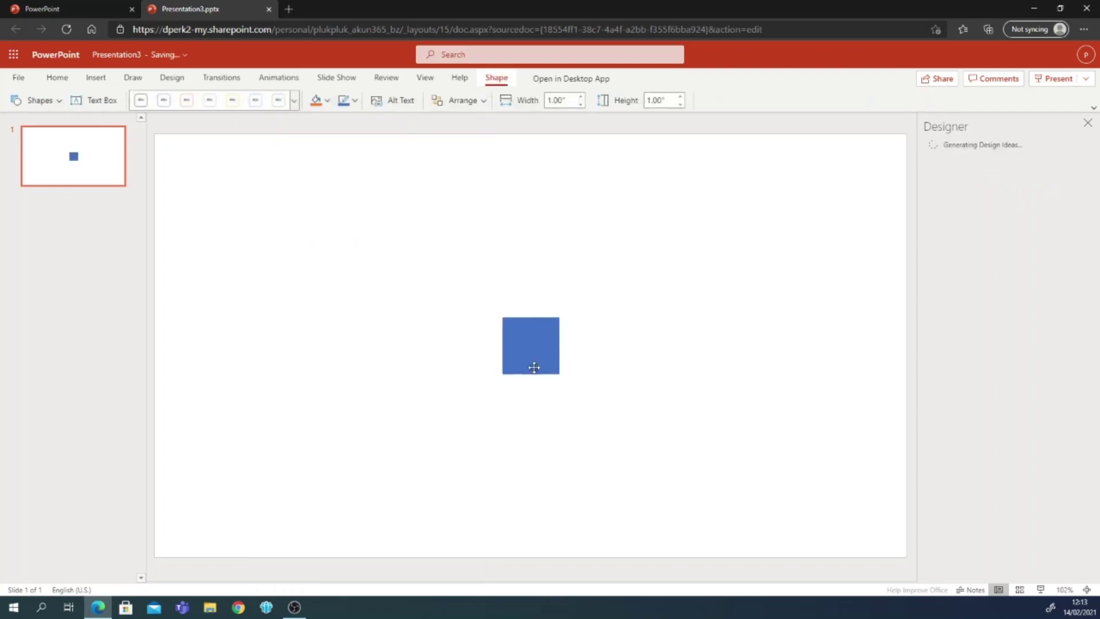
drag(533, 368, 714, 387)
click(667, 431)
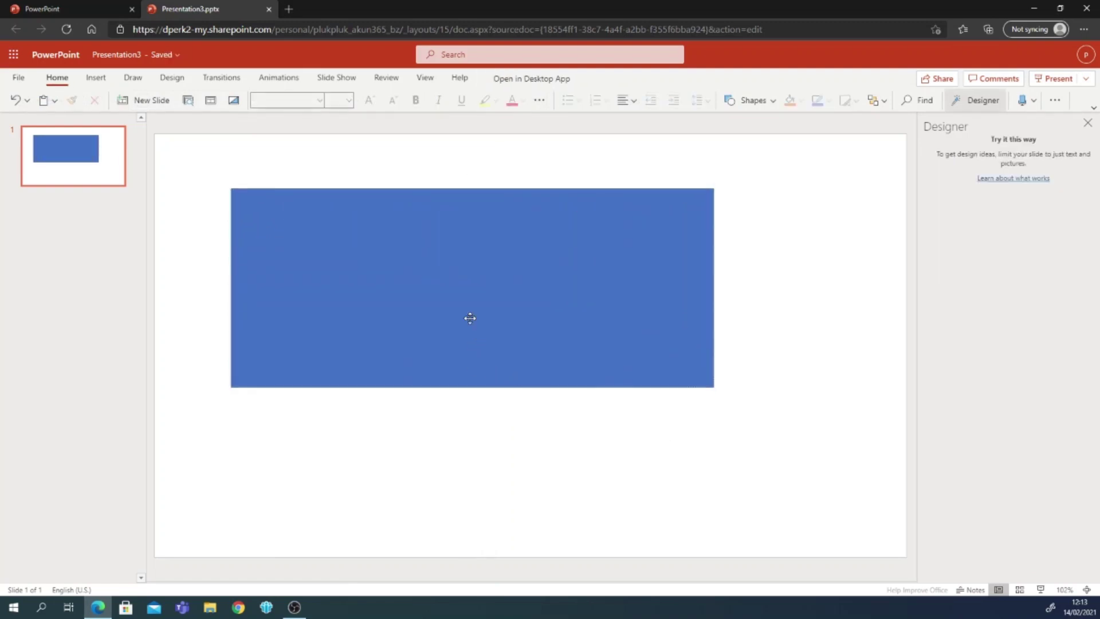
click(436, 284)
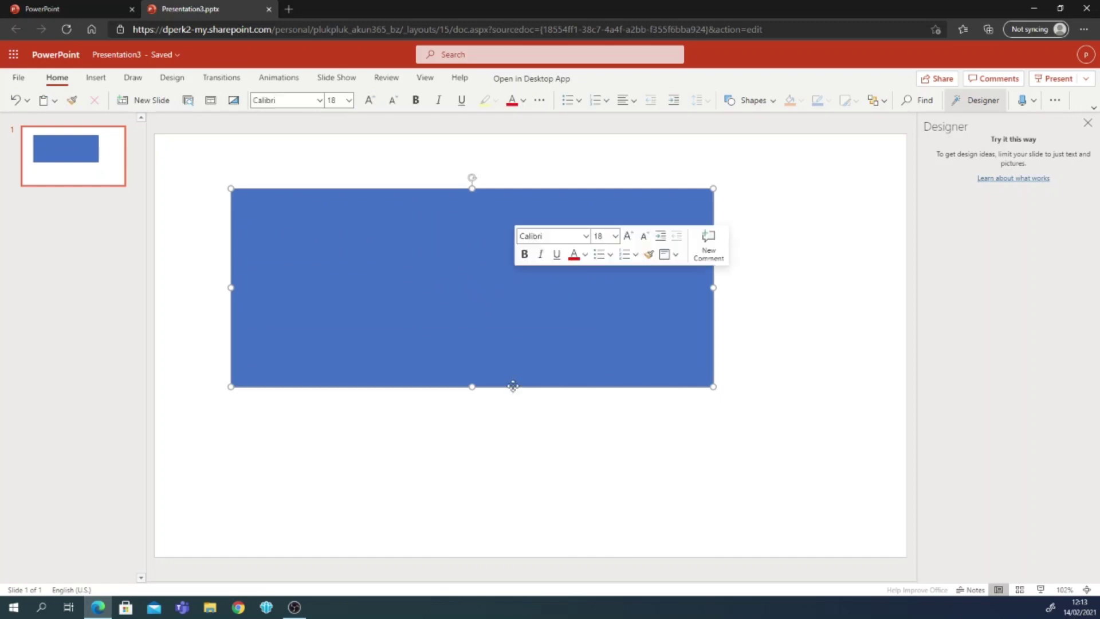
drag(189, 202, 848, 459)
drag(586, 270, 585, 318)
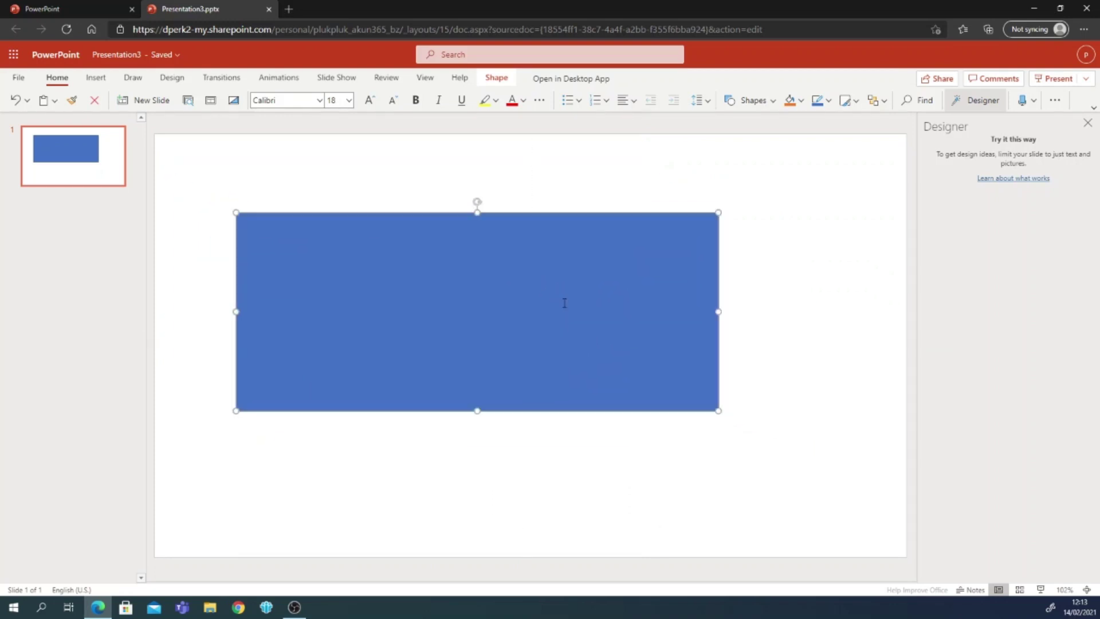
drag(719, 212, 868, 176)
drag(782, 256, 776, 275)
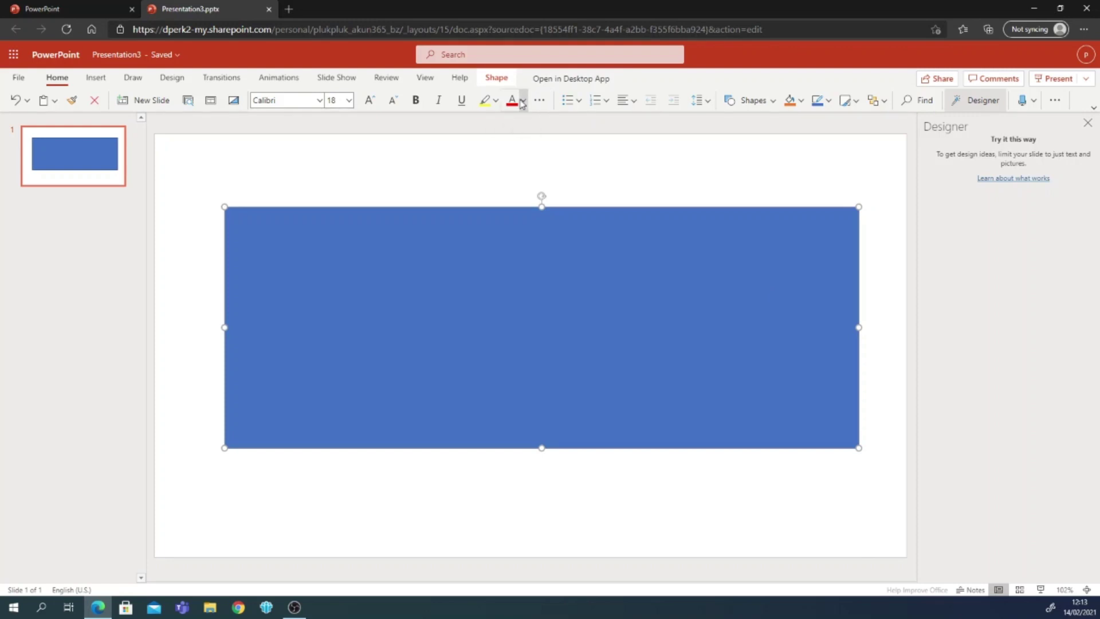
Fill the rectangle solid black and set its text colour to black
click(523, 100)
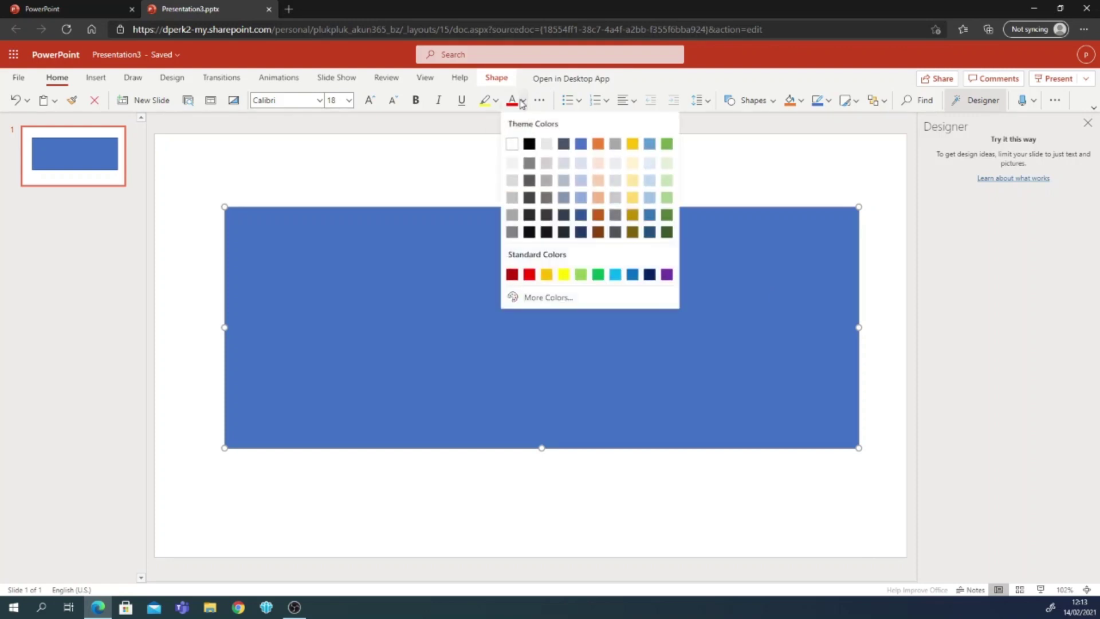
click(529, 143)
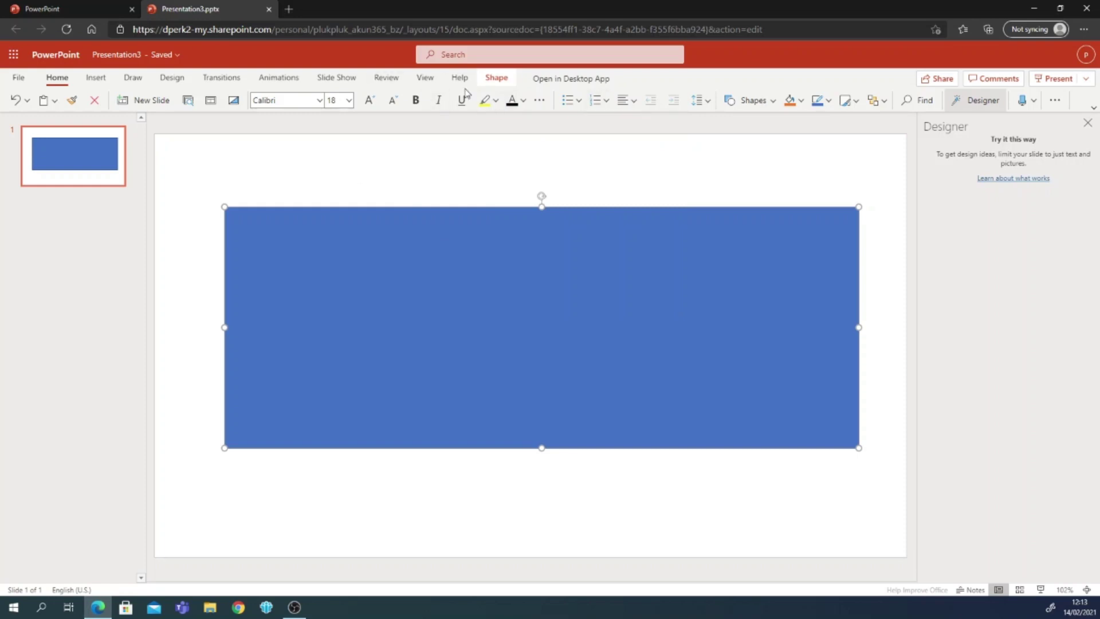
click(496, 78)
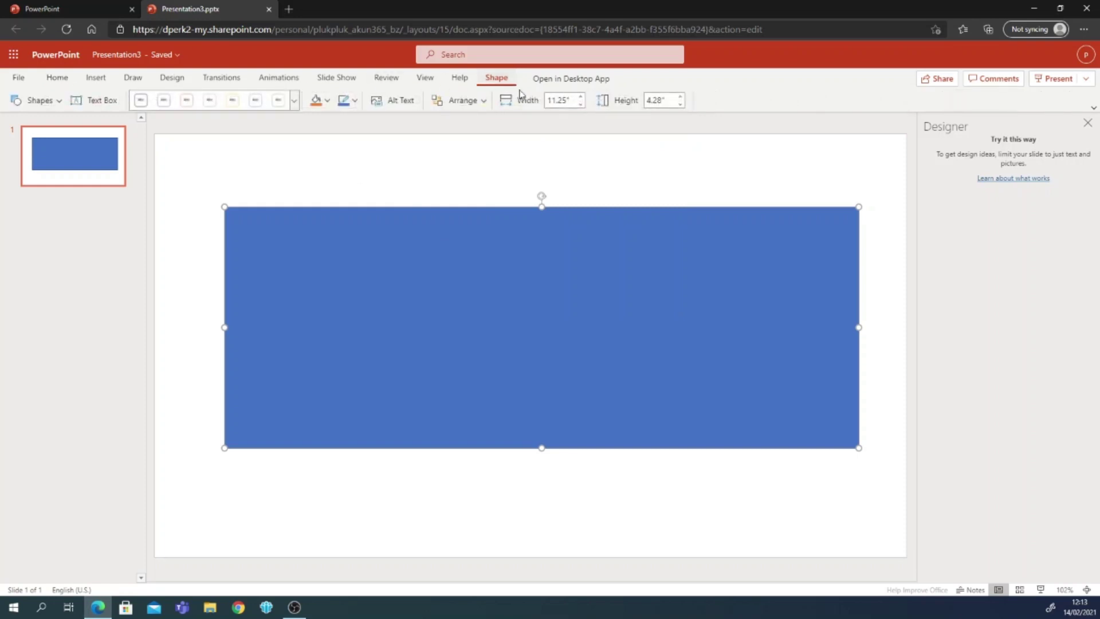
click(326, 102)
click(332, 143)
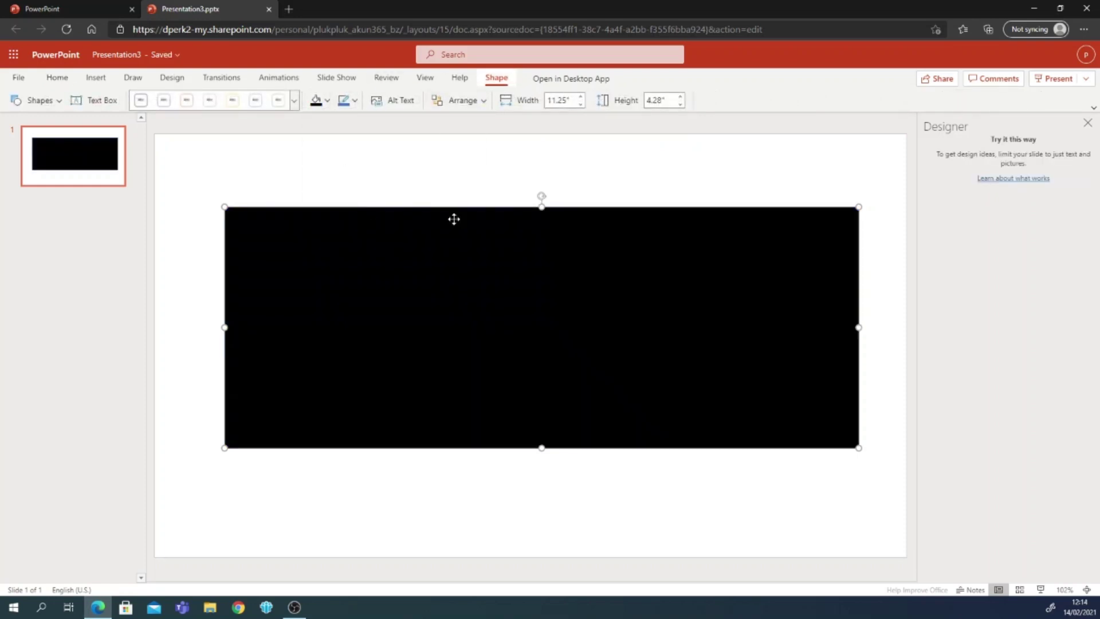
click(475, 170)
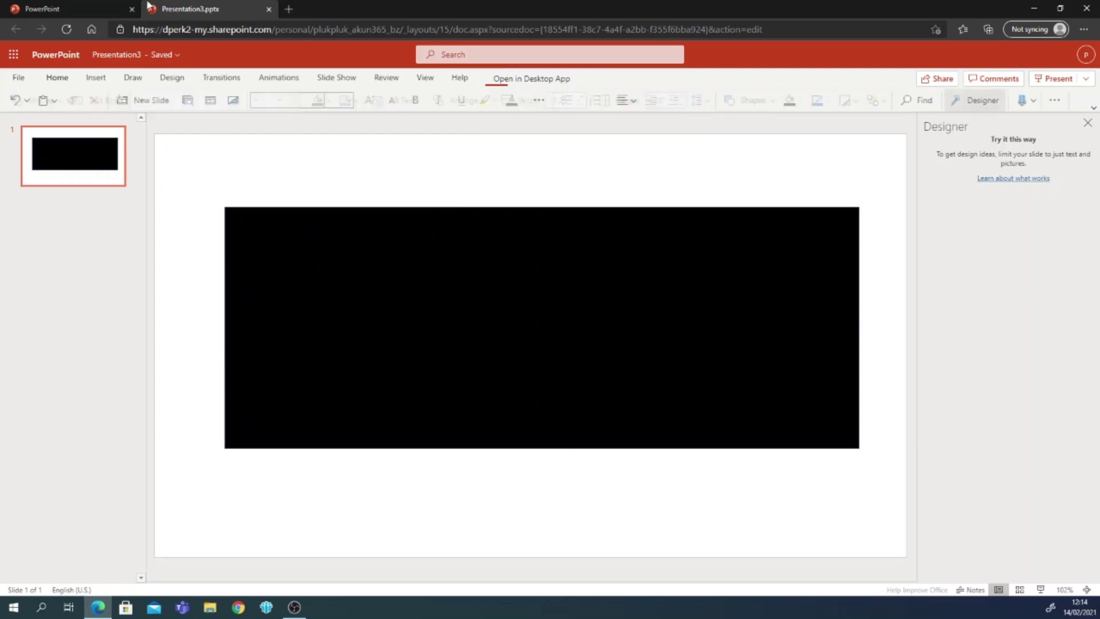
Add a text box on the black rectangle, paste text into it and make it white
click(91, 78)
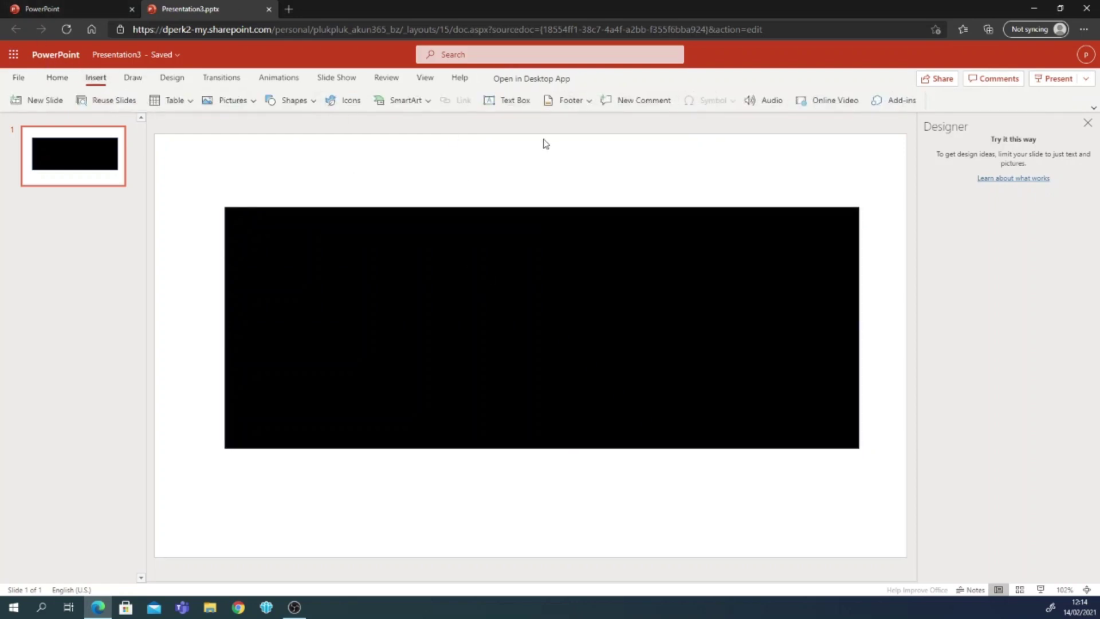
click(530, 101)
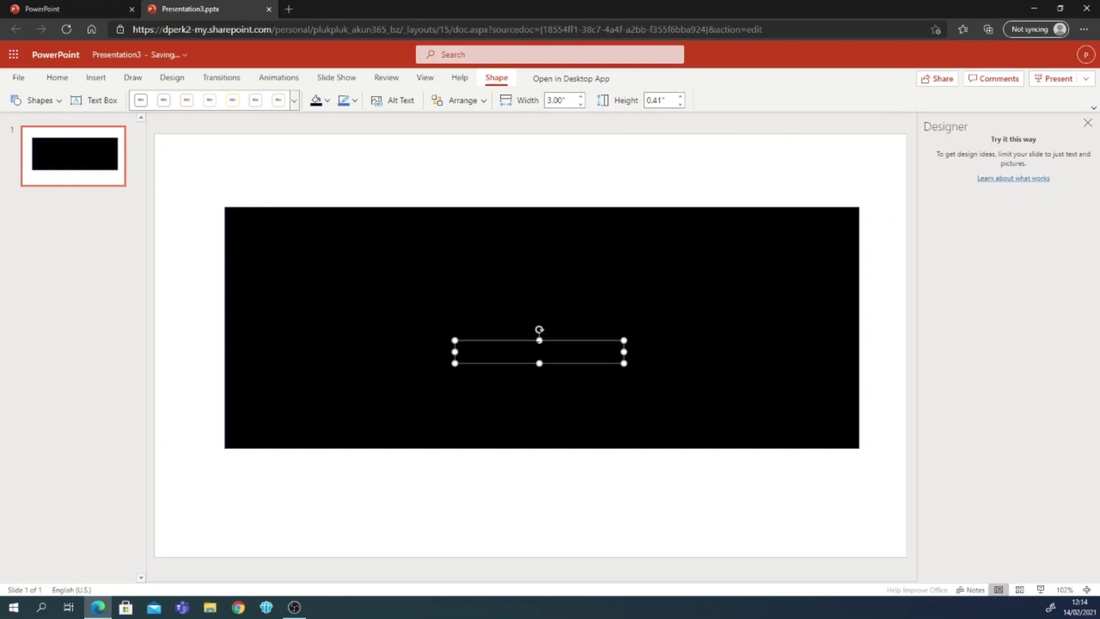
text(dd tMicrosext)
key(ctrl+a)
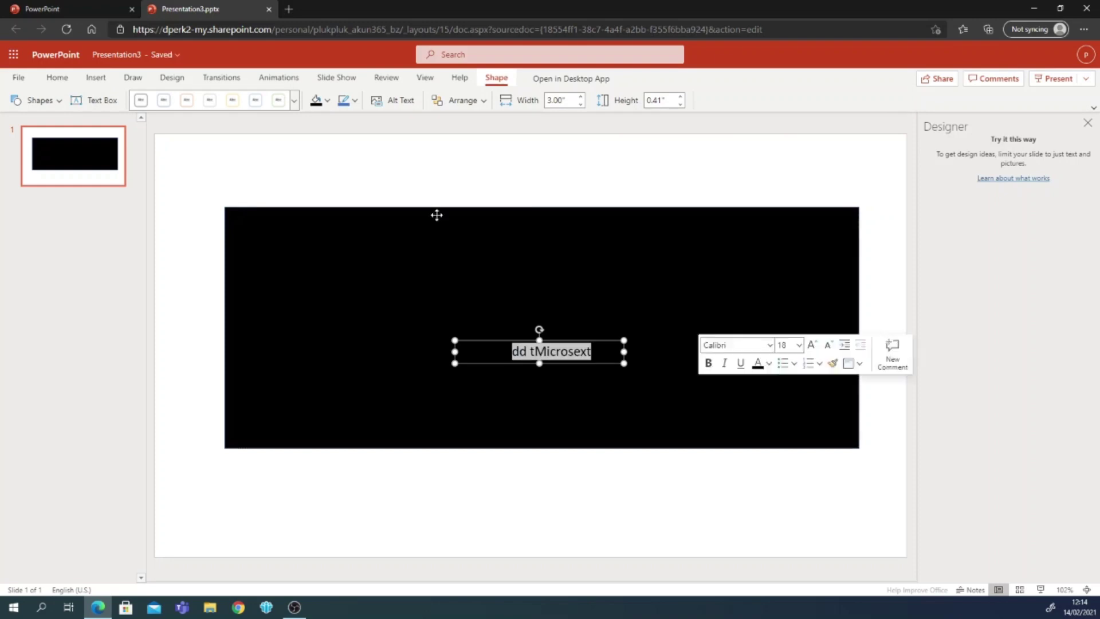
click(47, 81)
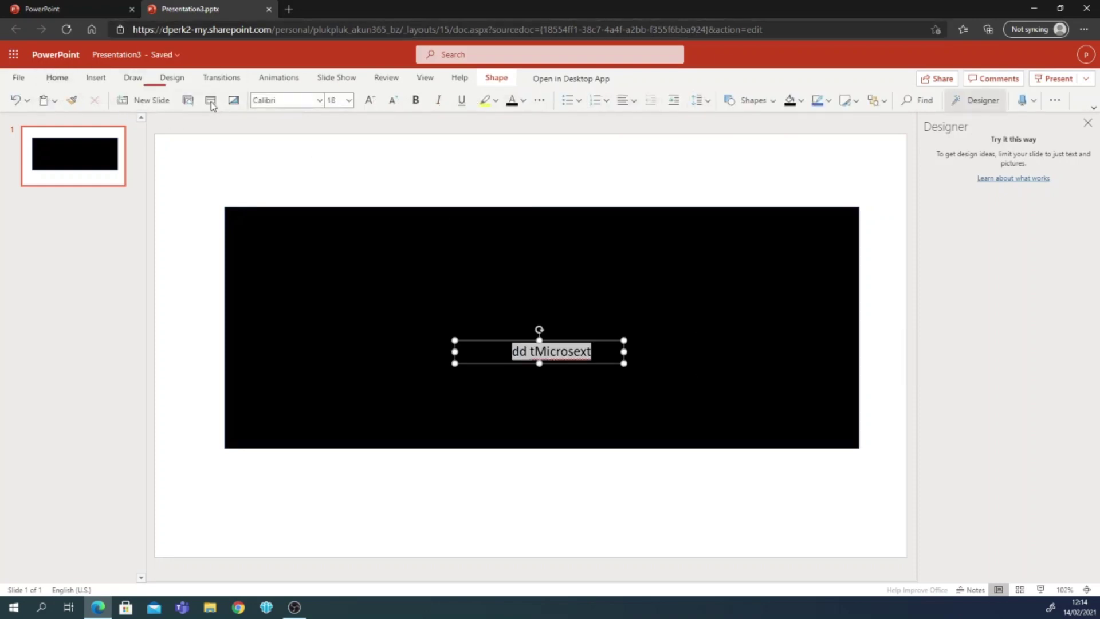
click(523, 100)
click(513, 143)
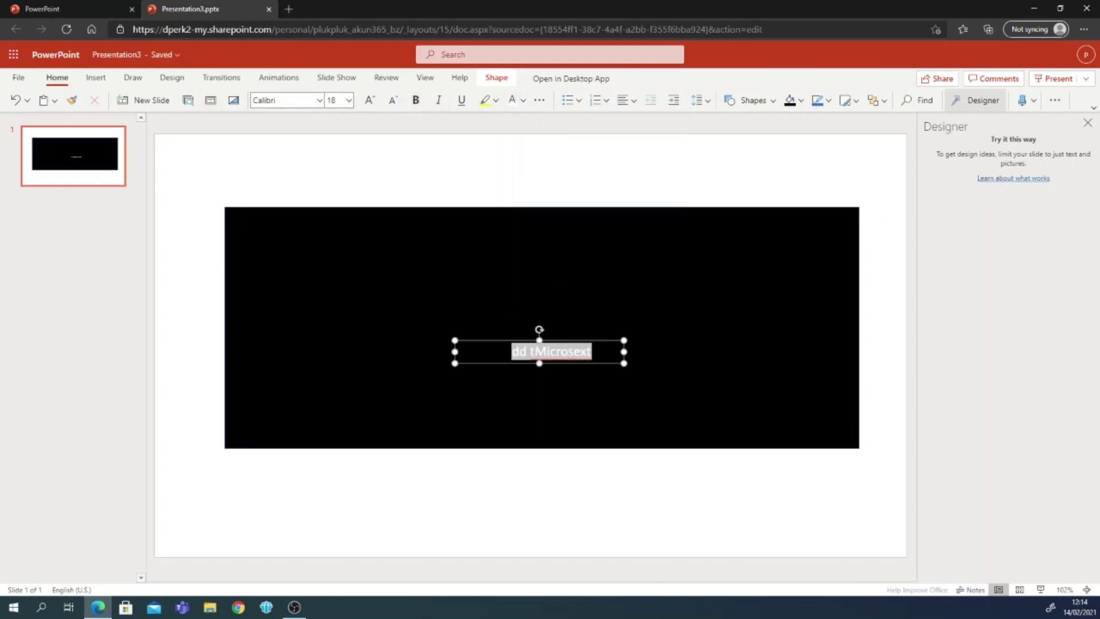
Correct the text box contents so it reads 'Microsoft PowerPoint Tutorial'
key(Delete)
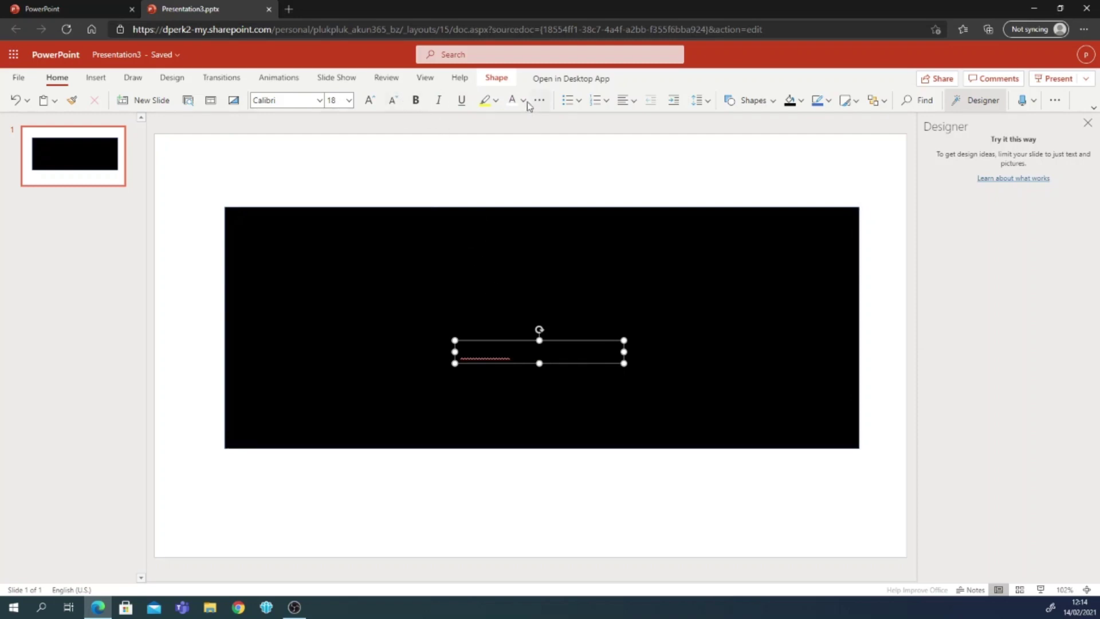
key(ctrl+a)
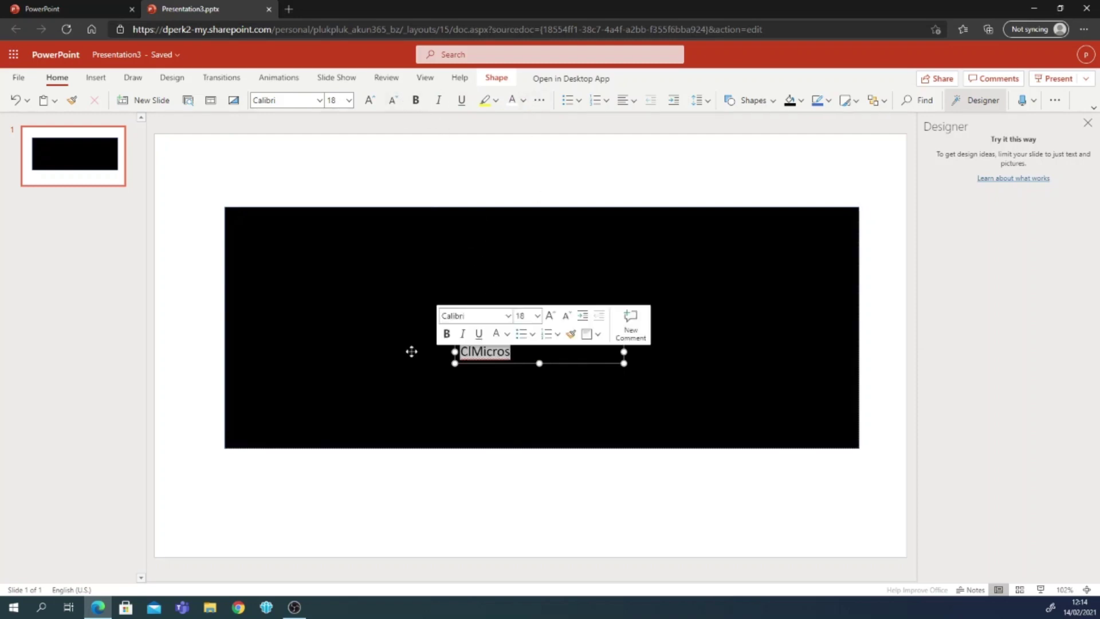
key(Delete)
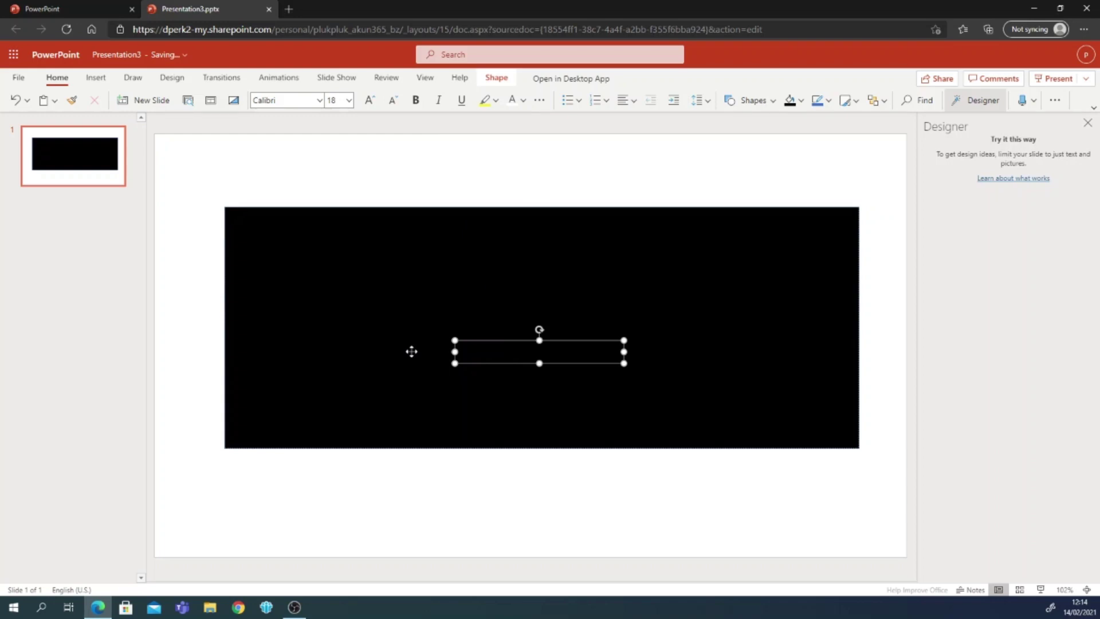
key(ctrl+z)
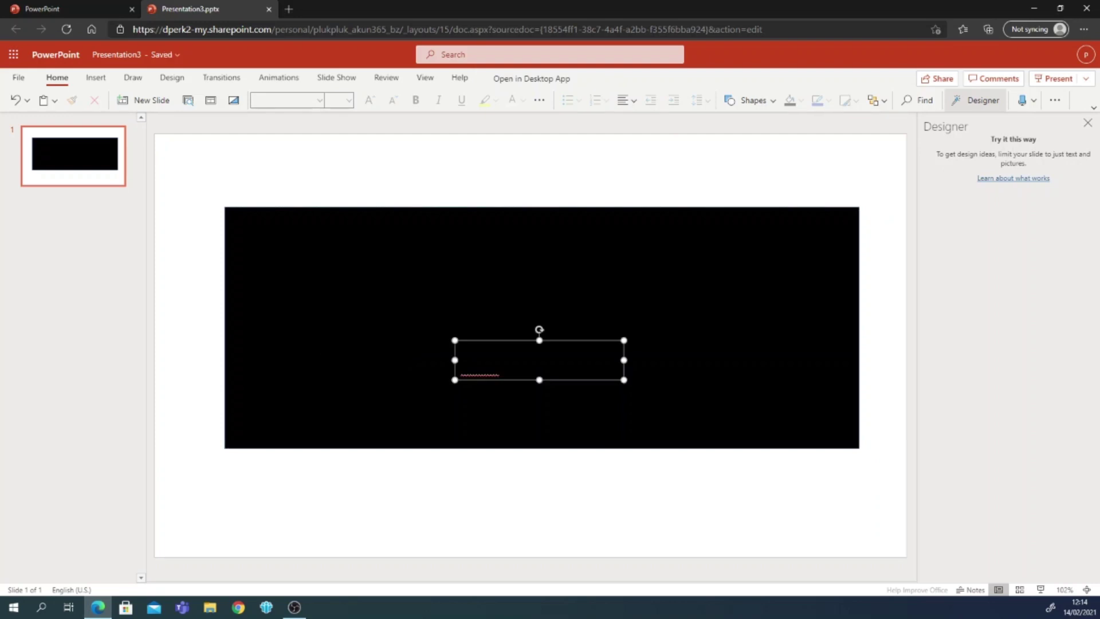
double_click(468, 369)
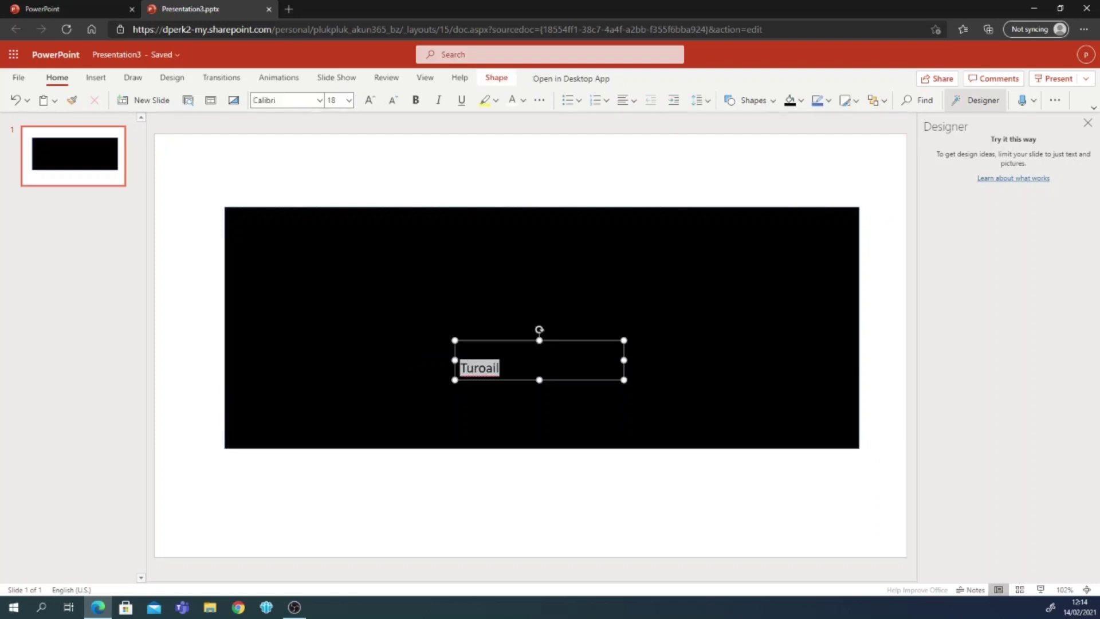
key(ctrl+a)
click(346, 521)
click(487, 350)
double_click(487, 351)
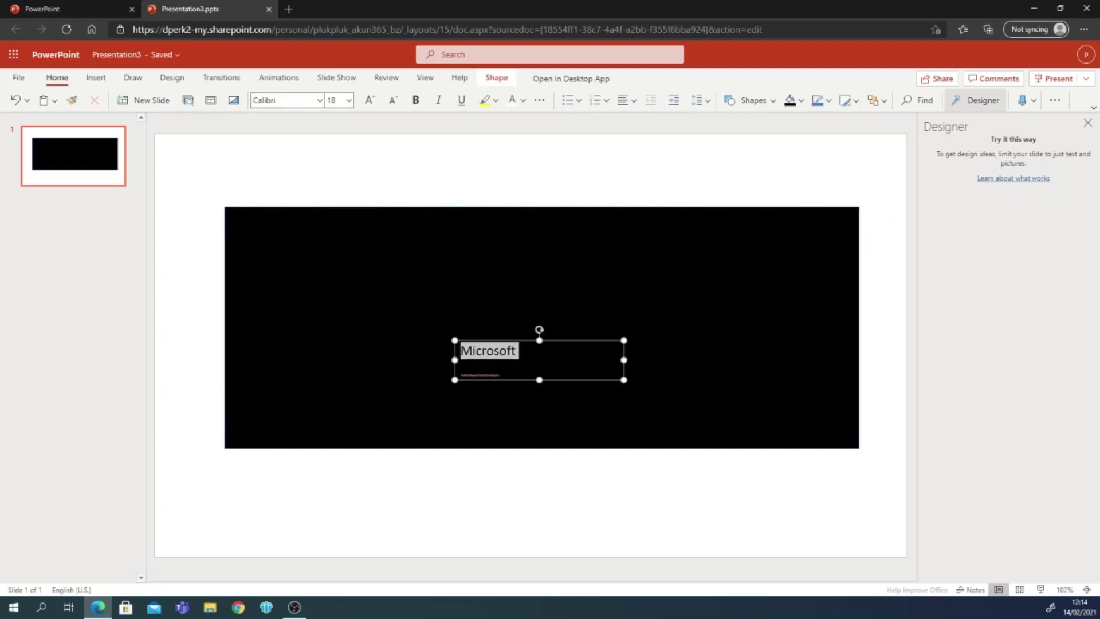
key(BackSpace)
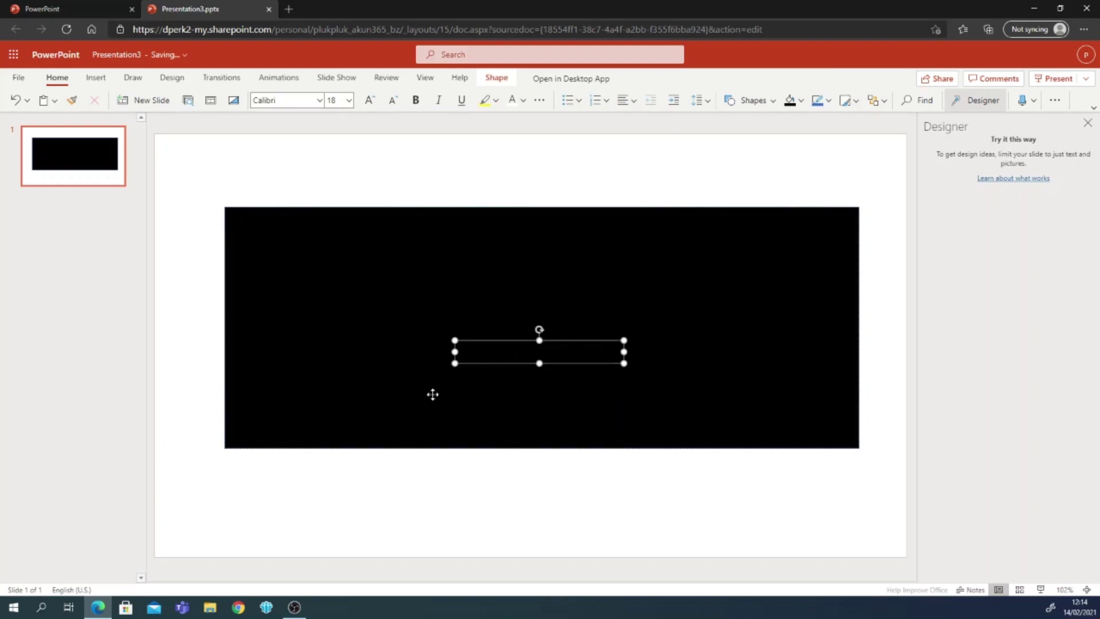
key(Return)
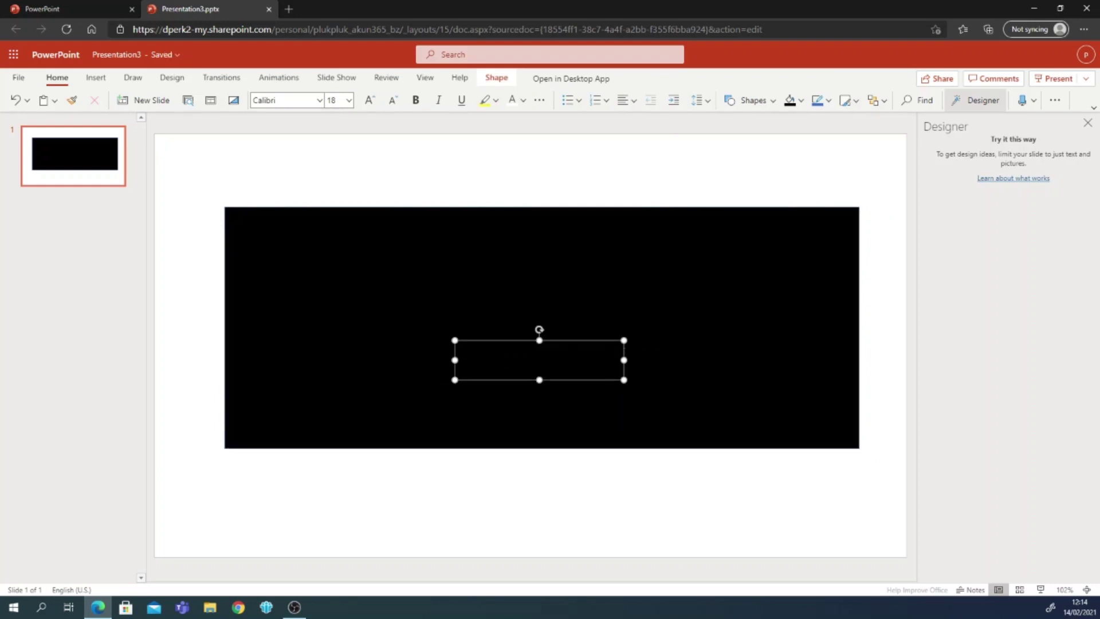
key(ctrl+z)
key(ctrl+z)
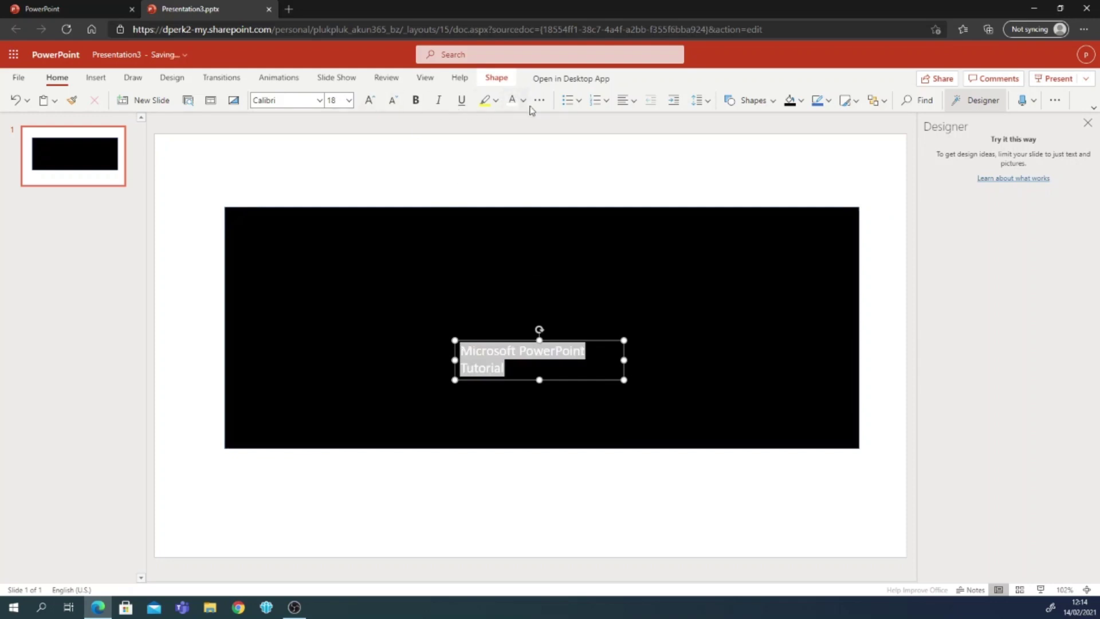
click(378, 364)
Set the title text to Center paragraph alignment and Middle vertical alignment
double_click(485, 351)
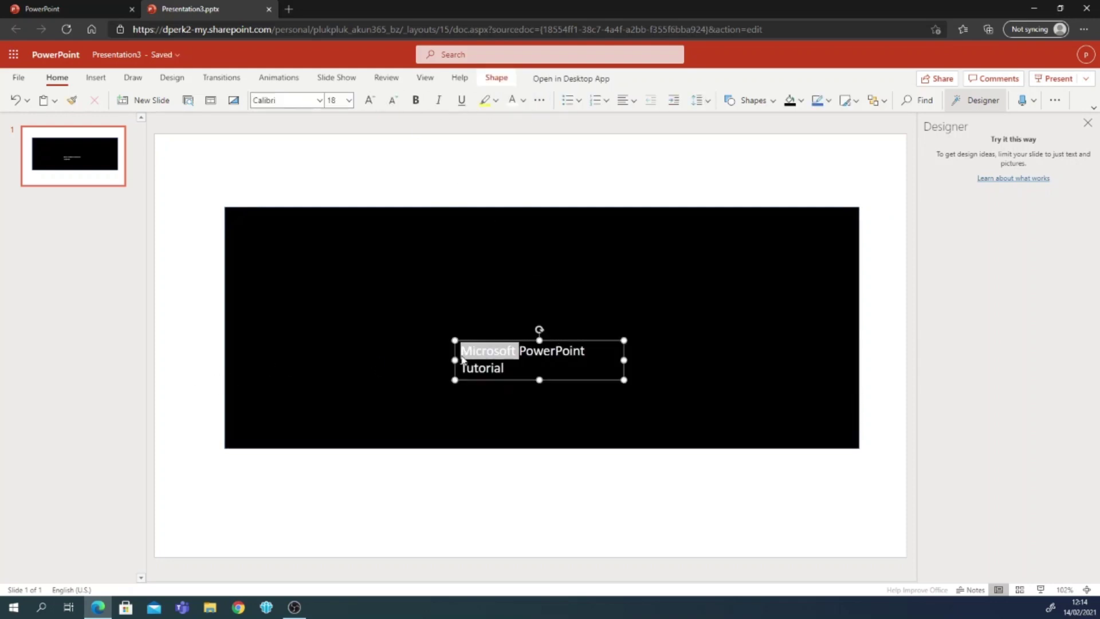
click(473, 351)
key(ctrl+a)
click(579, 102)
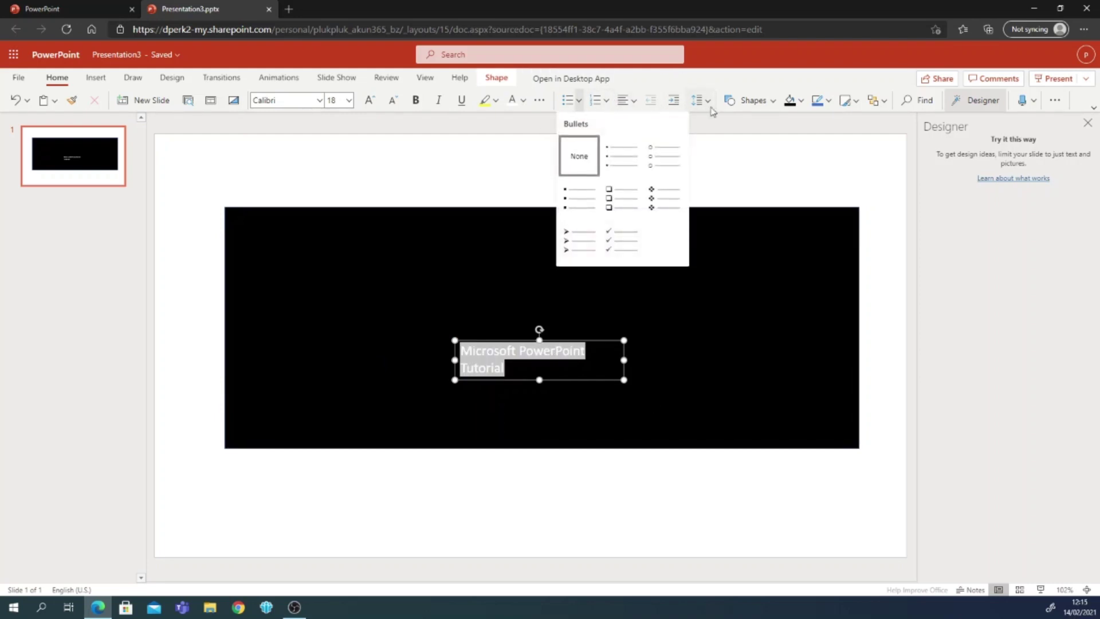
click(634, 102)
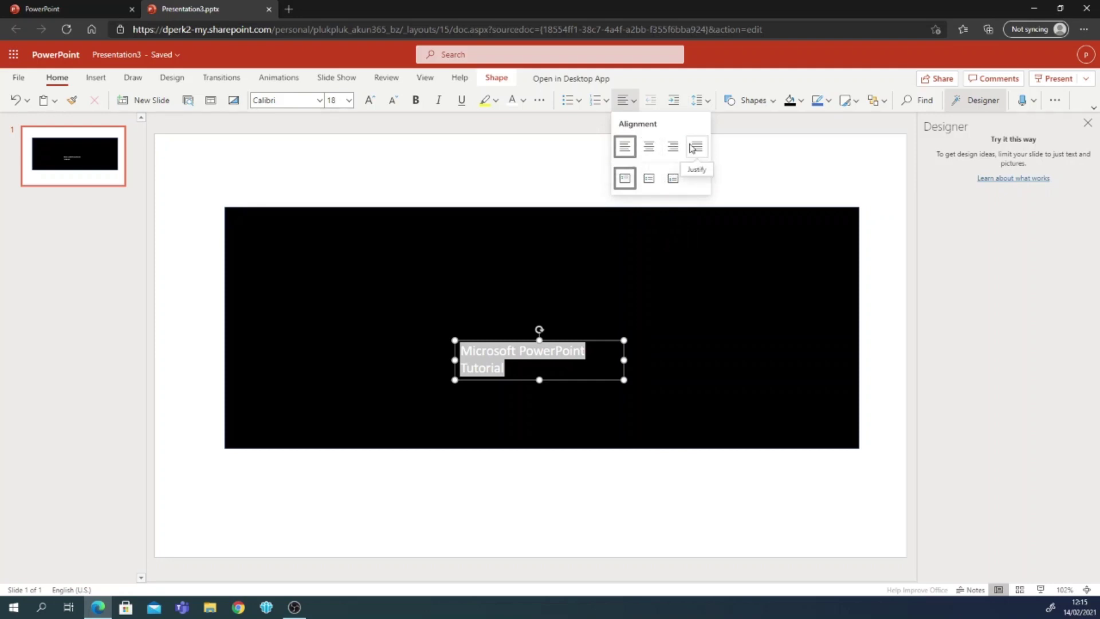
click(649, 147)
click(631, 107)
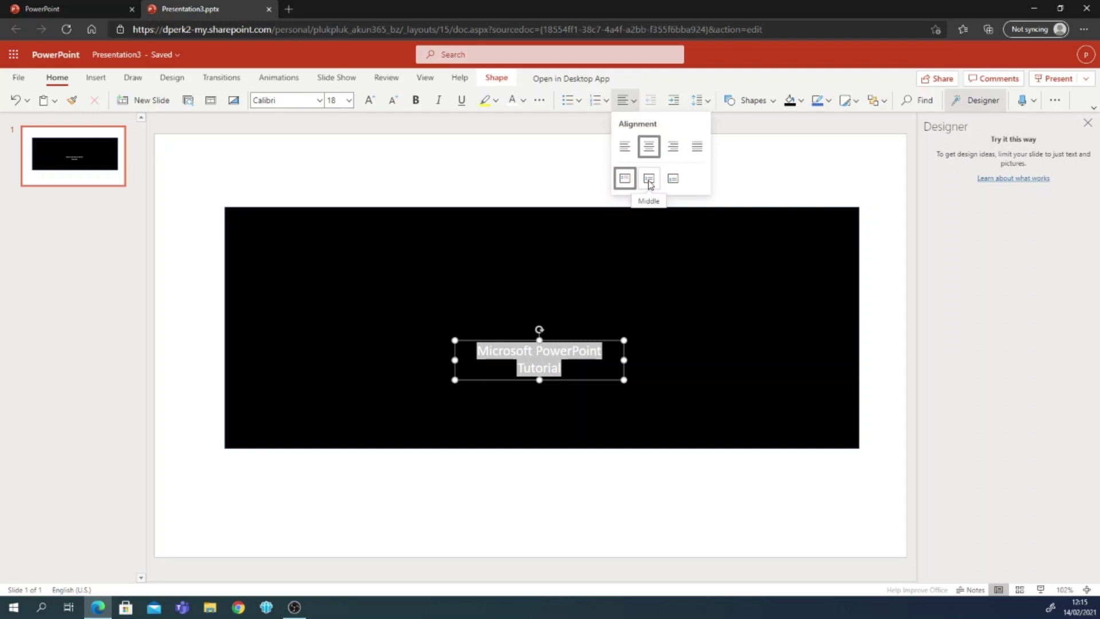
click(649, 179)
click(241, 368)
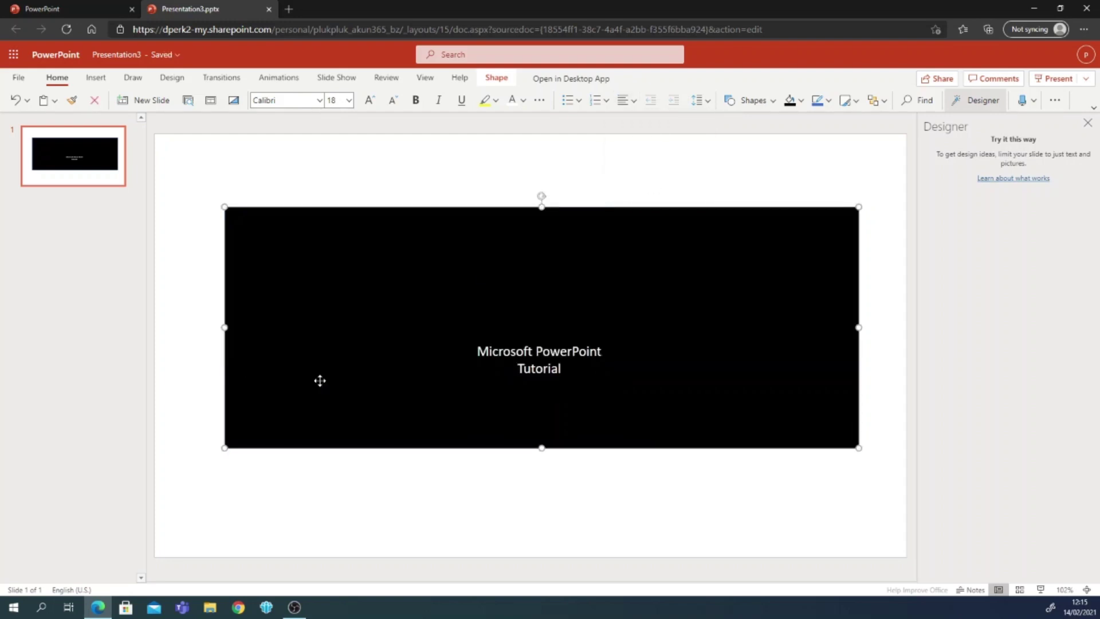
click(580, 340)
Make the title text 28 pt, widen its box to the right and recentre it
drag(576, 341, 576, 305)
key(ctrl+a)
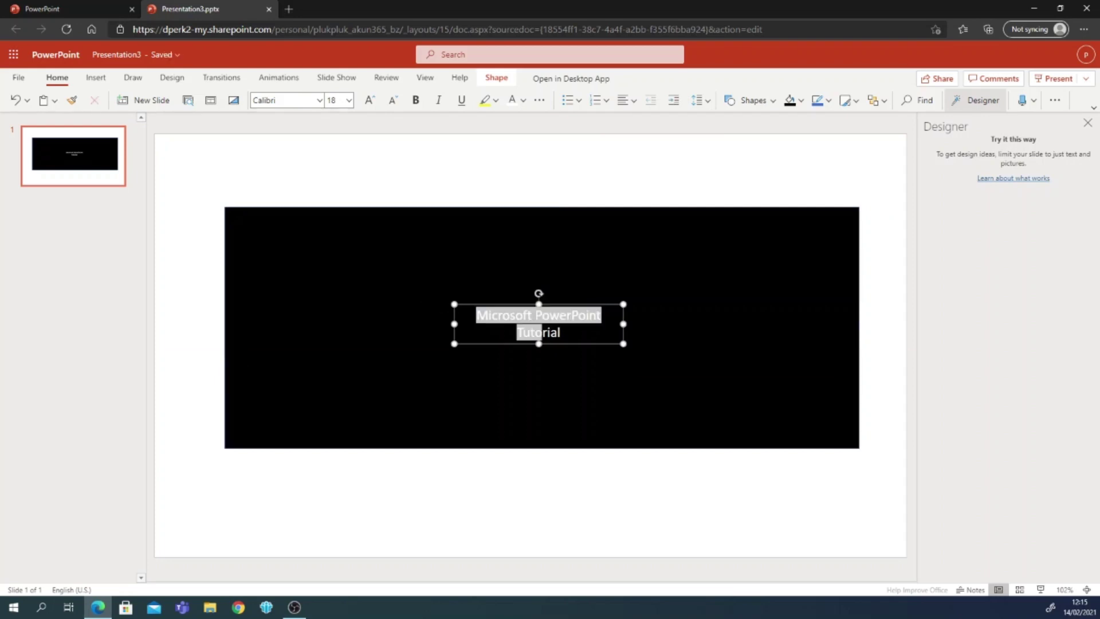
click(346, 104)
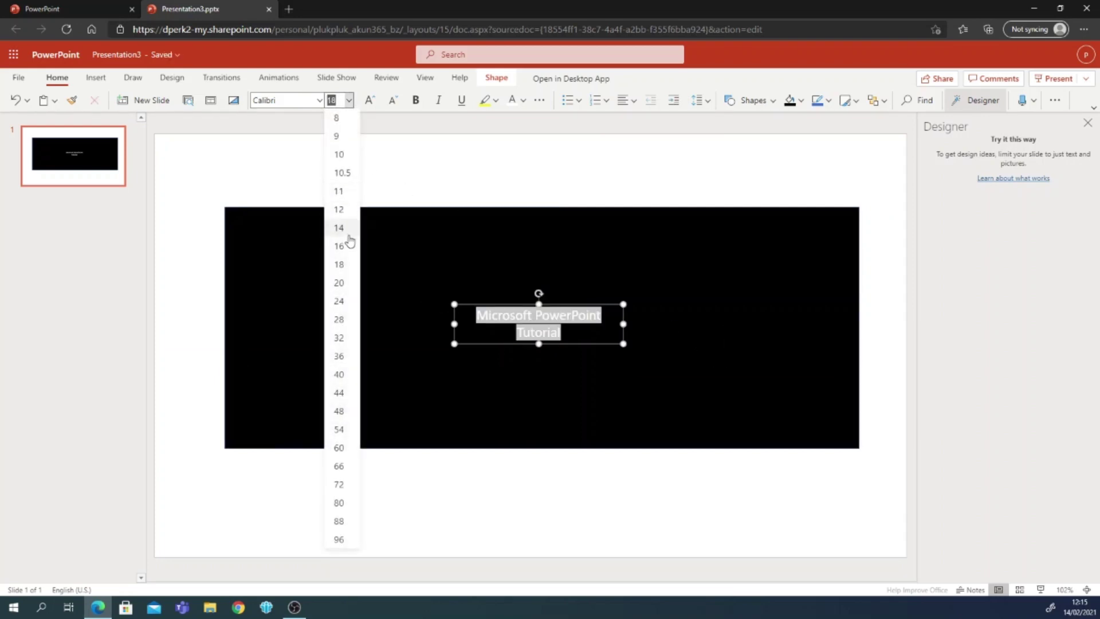
click(340, 319)
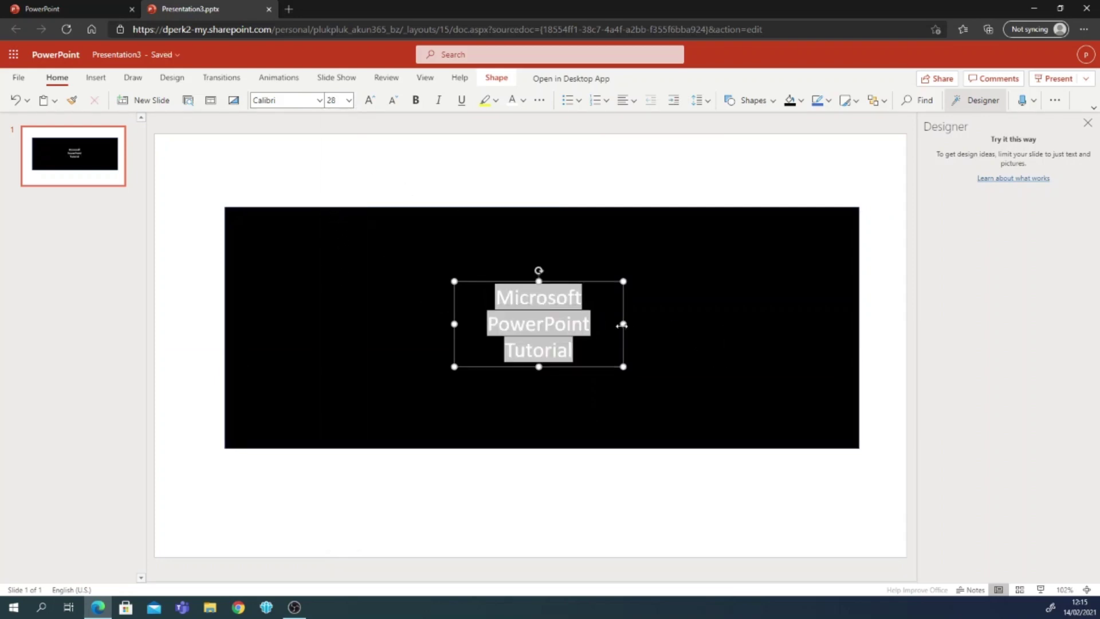
drag(623, 324, 715, 324)
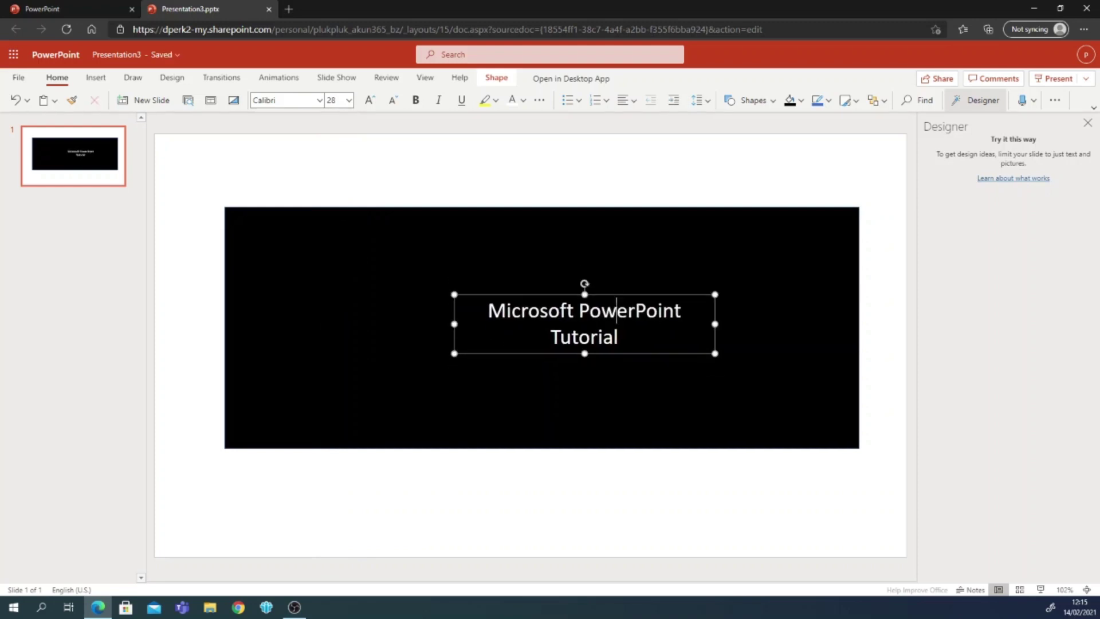
drag(595, 354, 569, 357)
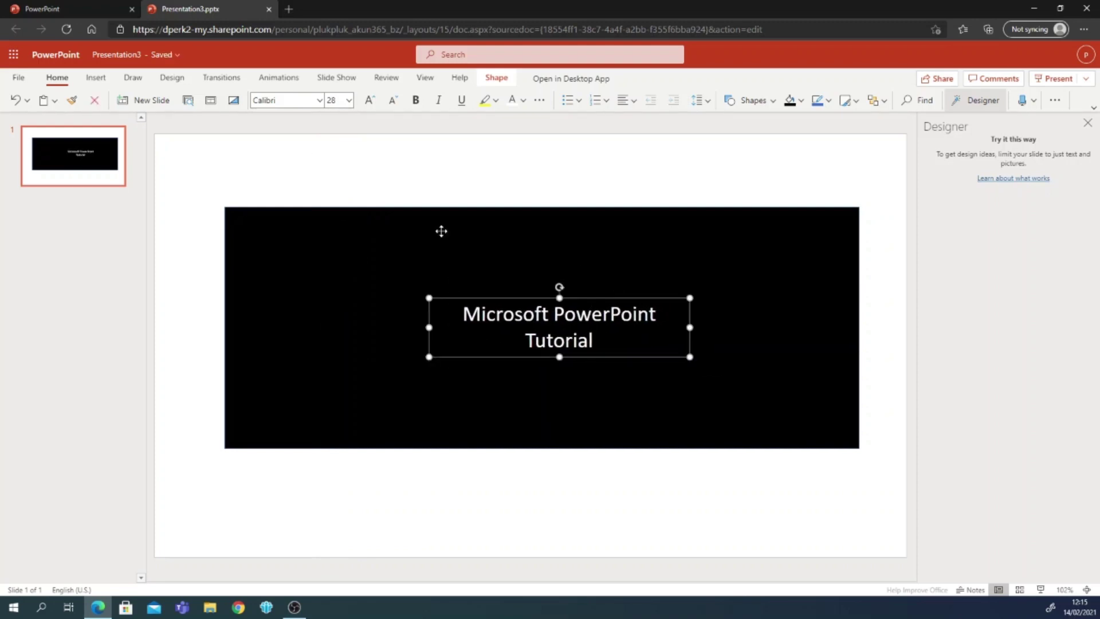
Set the title font to Contoso Pharmaceuticals
click(318, 101)
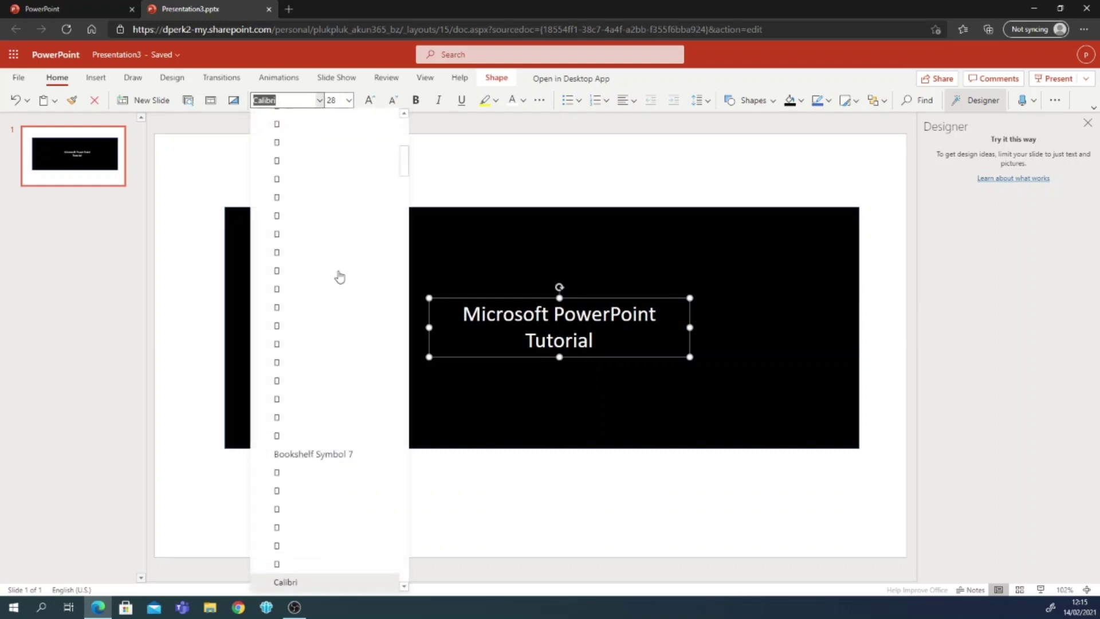
scroll(344, 364, down, 8)
scroll(380, 220, up, 15)
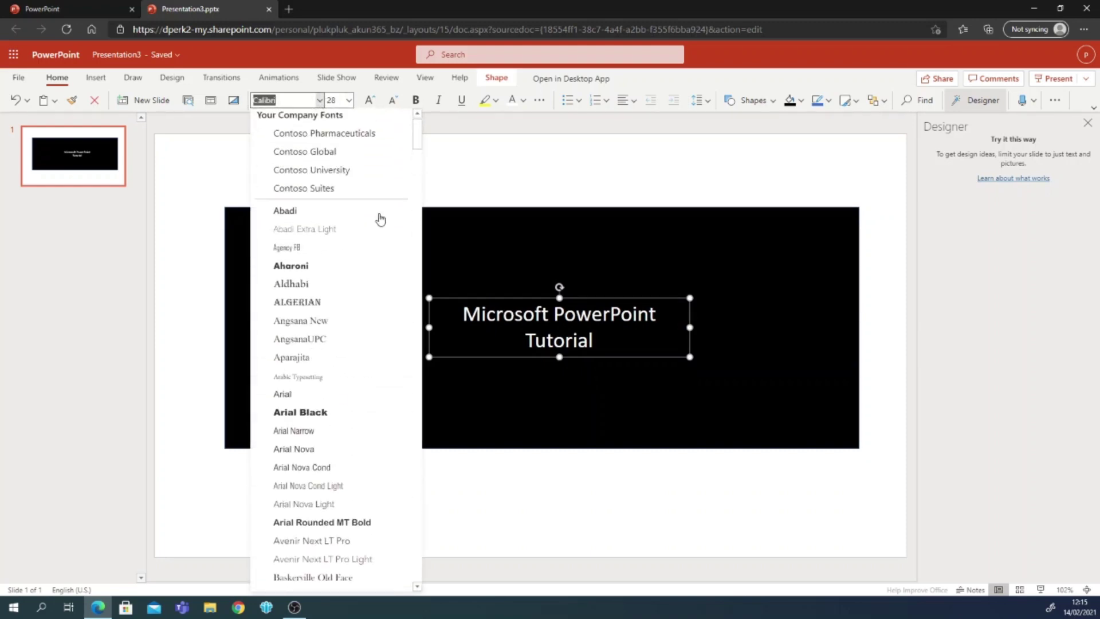
scroll(380, 219, down, 15)
scroll(381, 212, up, 10)
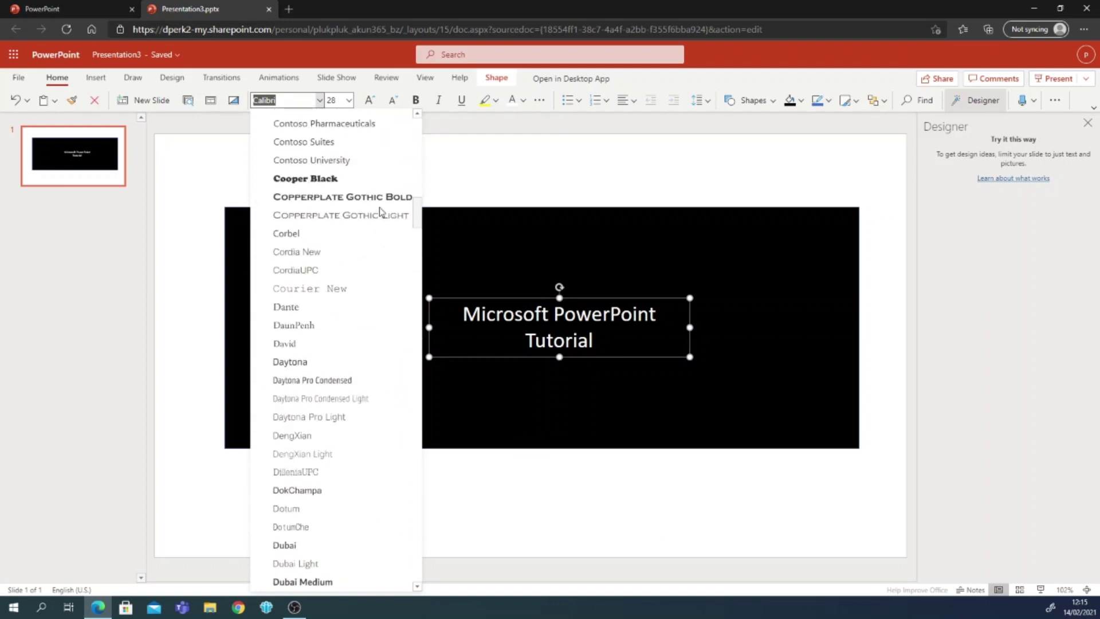
scroll(364, 238, up, 8)
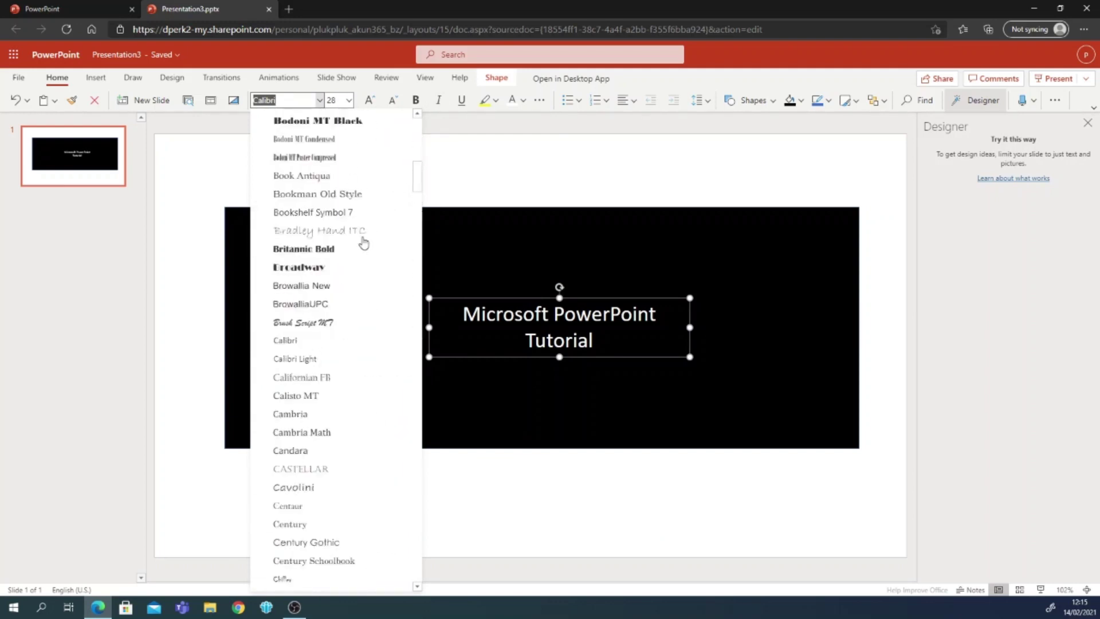
scroll(364, 242, up, 5)
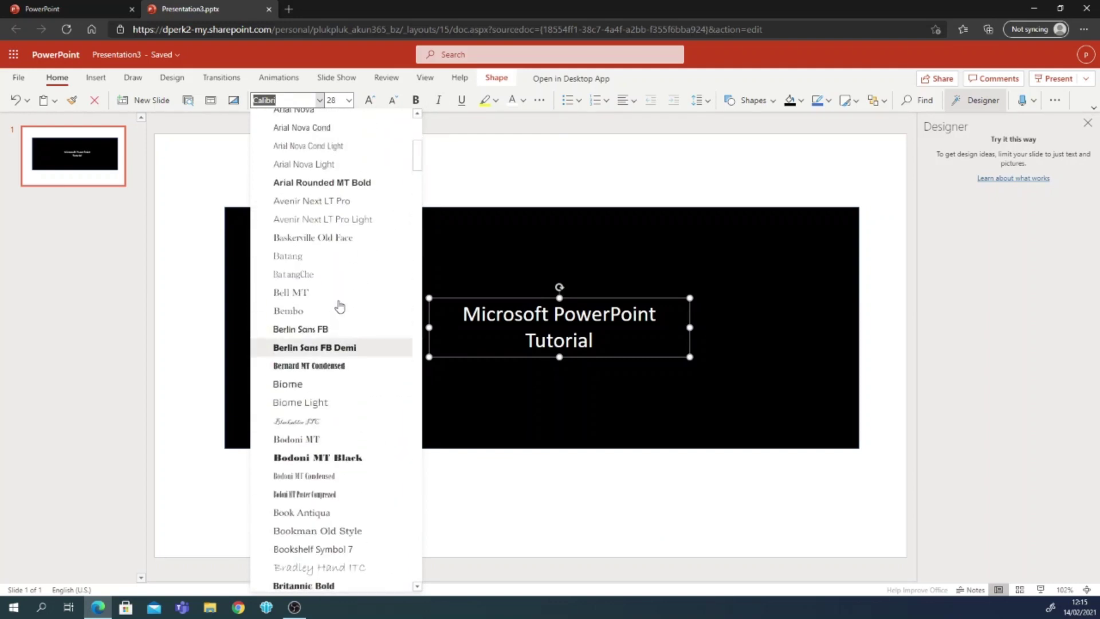
scroll(340, 307, up, 6)
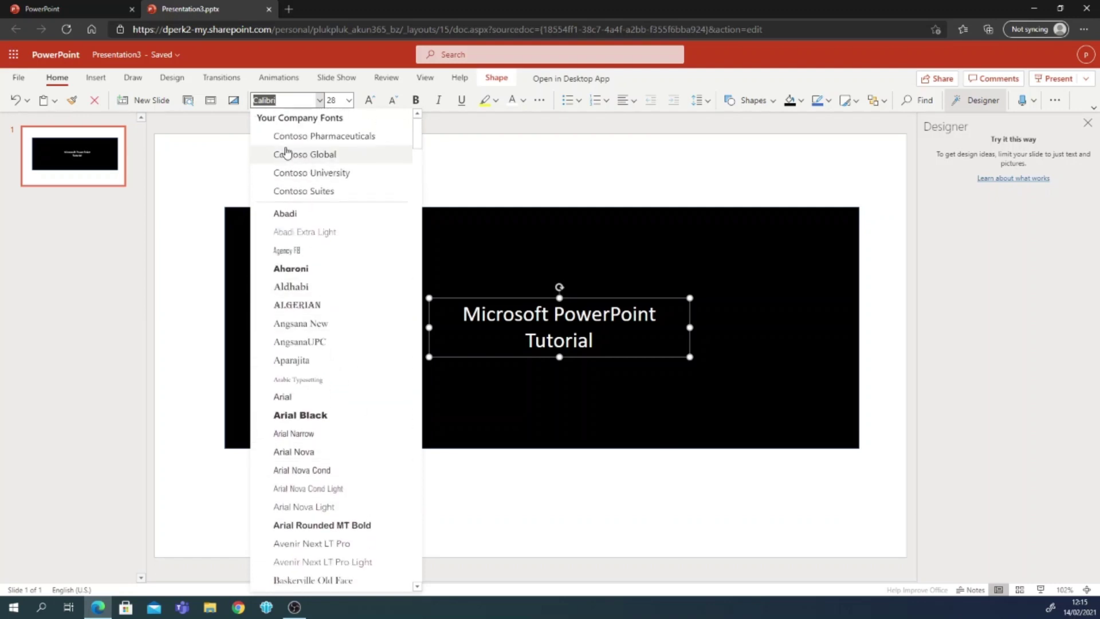
click(313, 139)
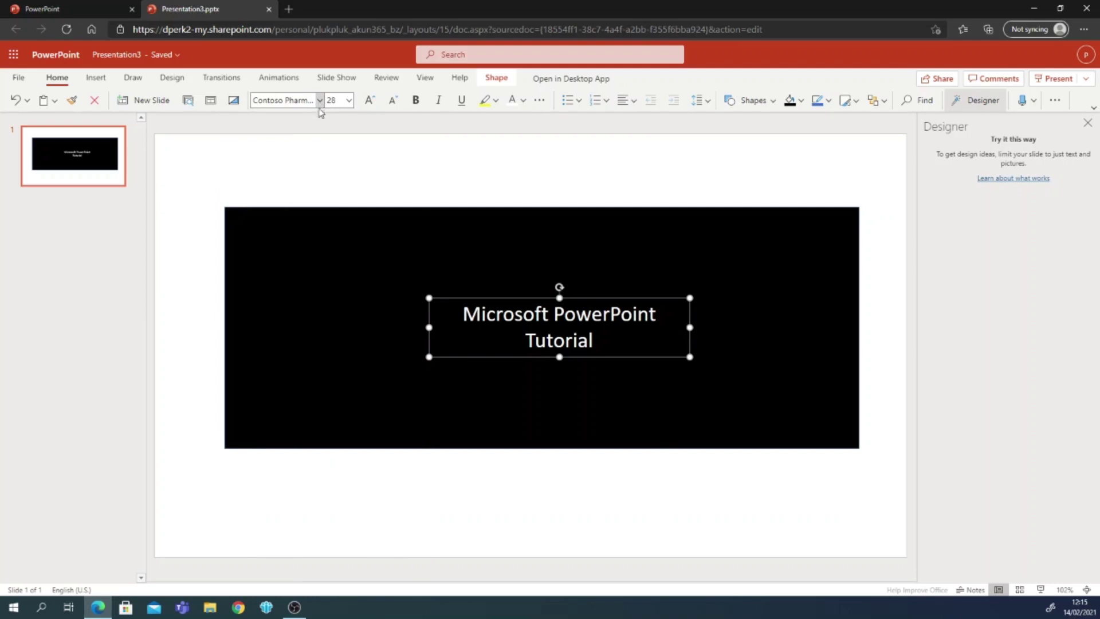
Change the title font to Berlin Sans FB and close the Designer pane
click(319, 101)
scroll(374, 401, down, 5)
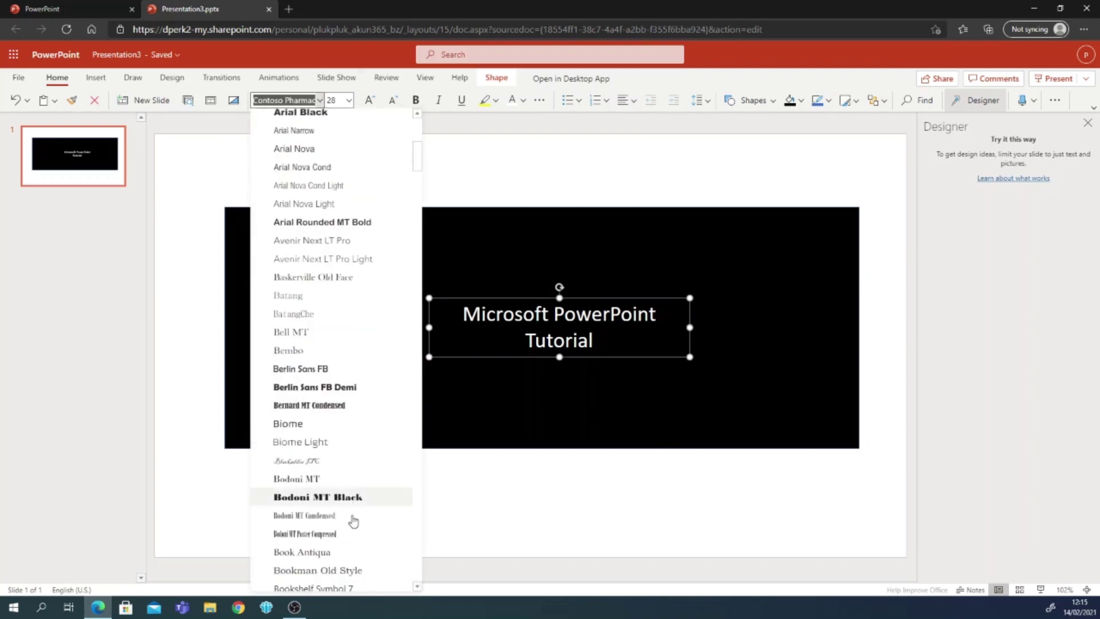
click(356, 369)
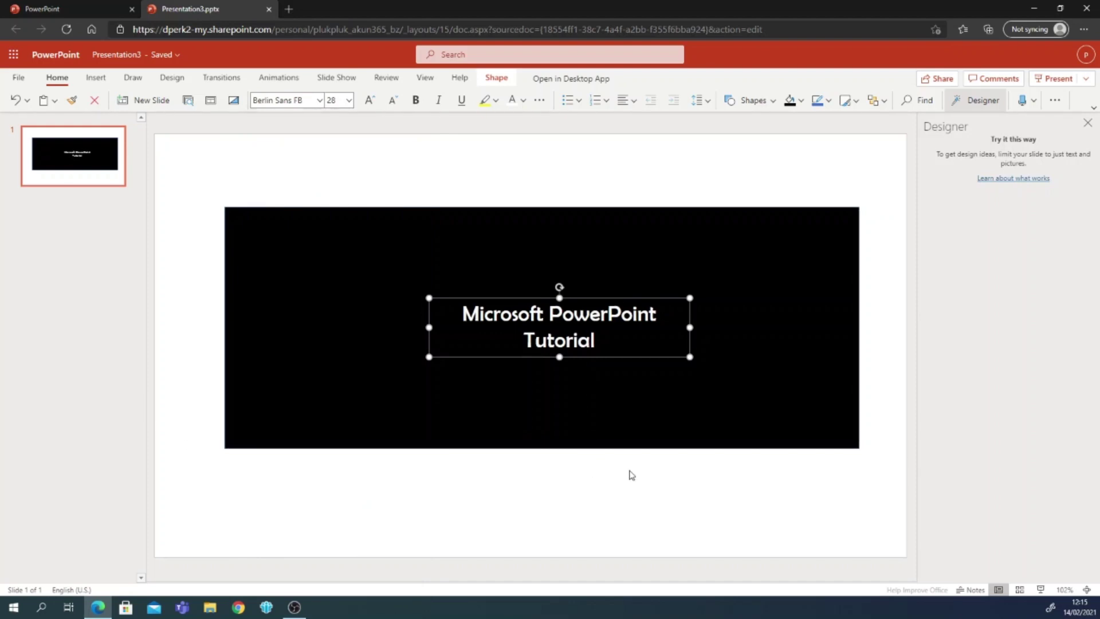
click(630, 475)
click(1089, 123)
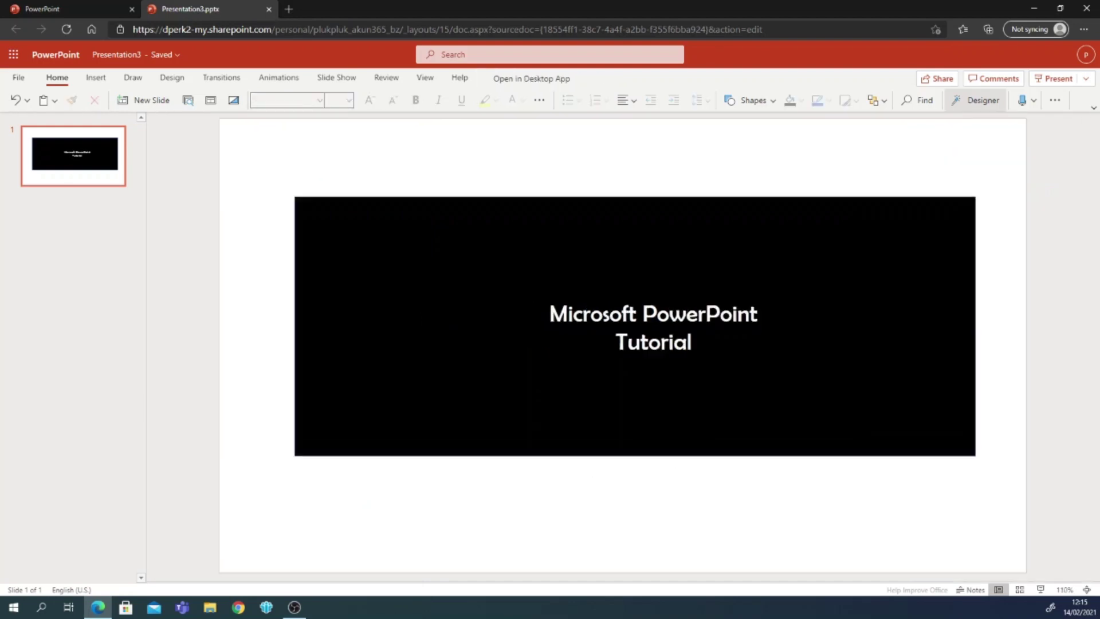
Add a Blank-layout slide after the title slide and display slide 2
click(62, 216)
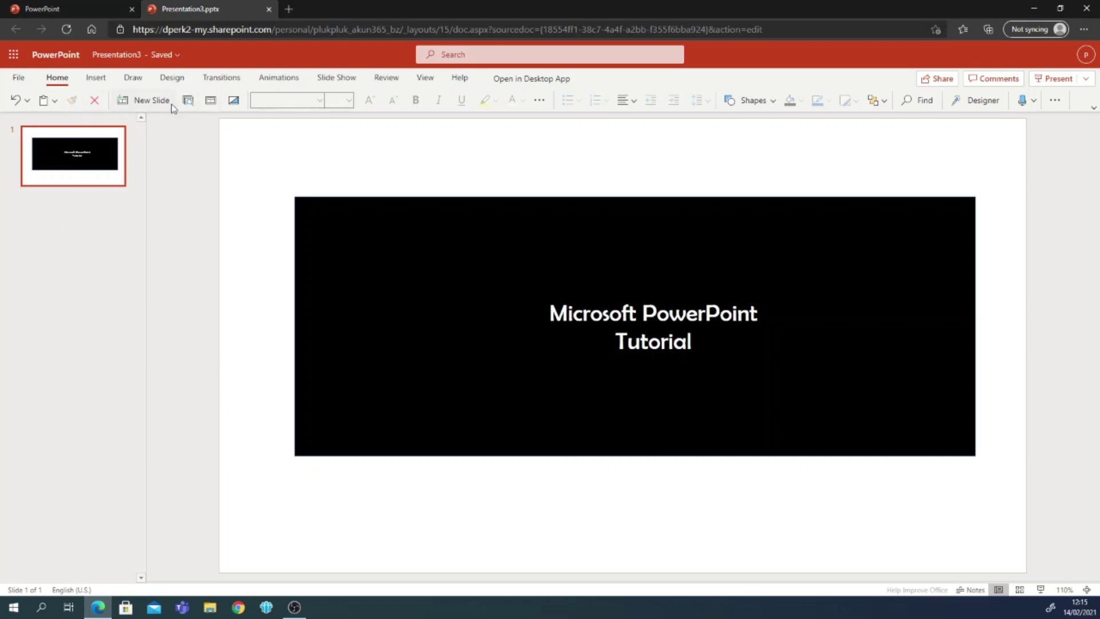
click(150, 100)
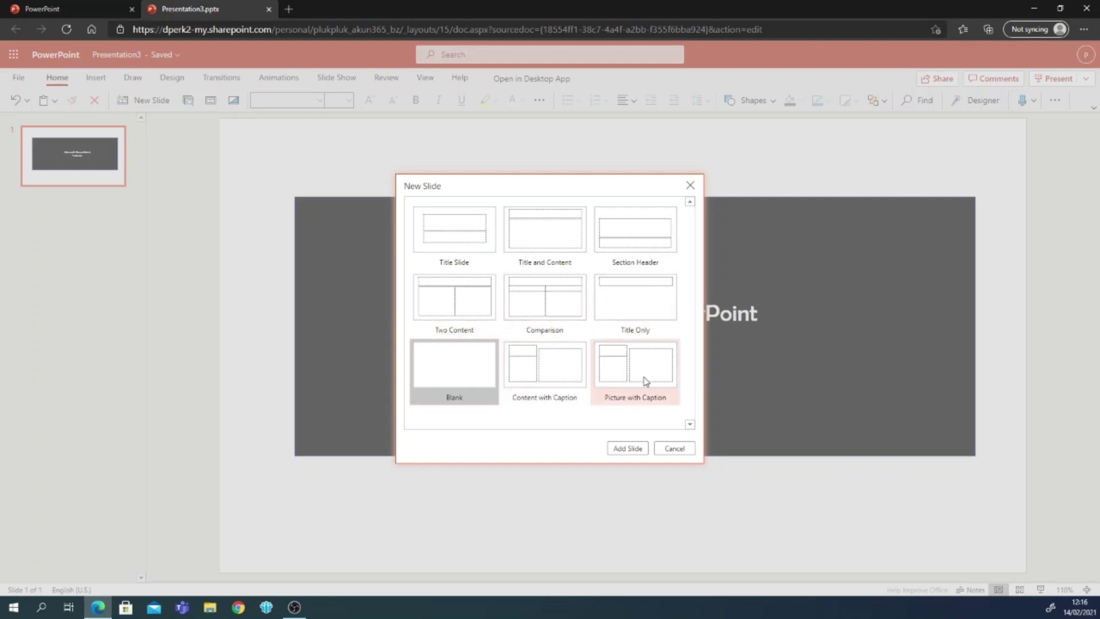
click(628, 448)
click(86, 172)
click(90, 206)
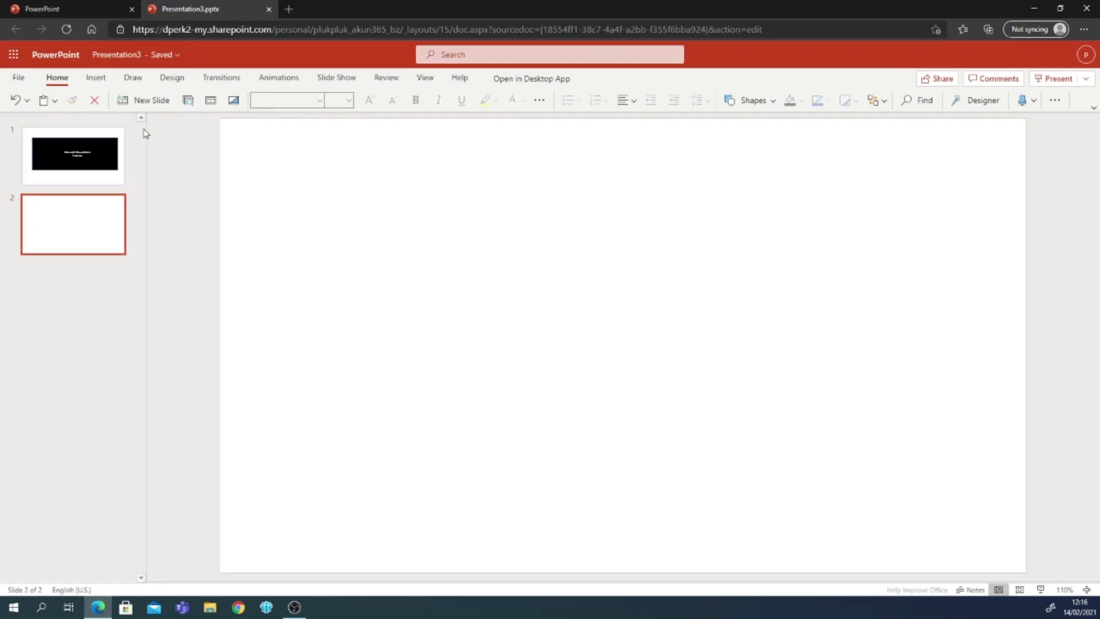
click(108, 83)
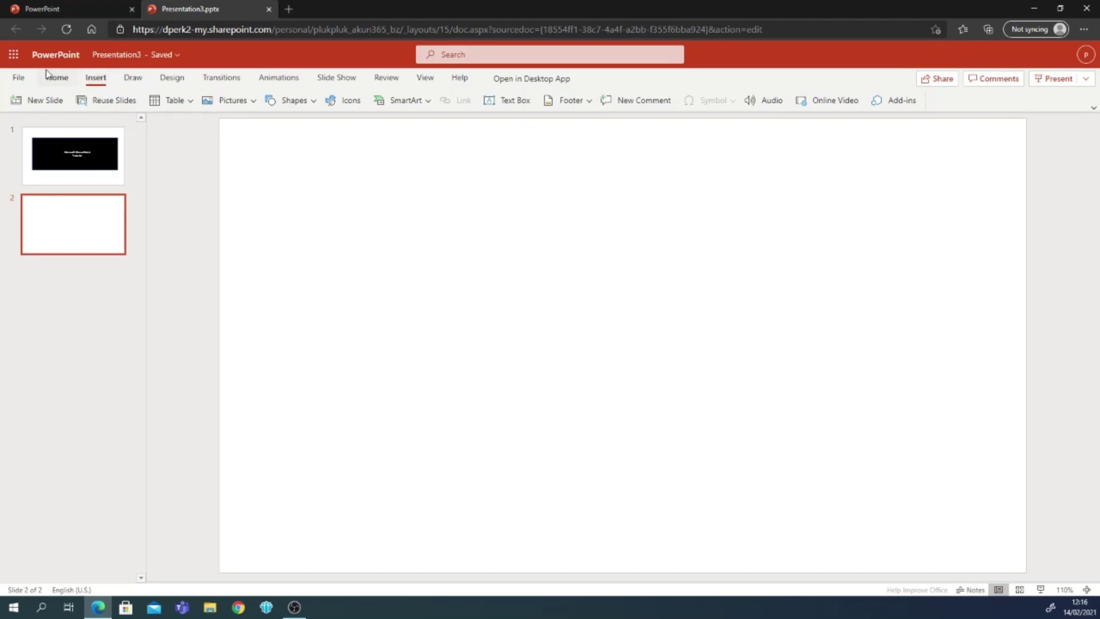
click(76, 174)
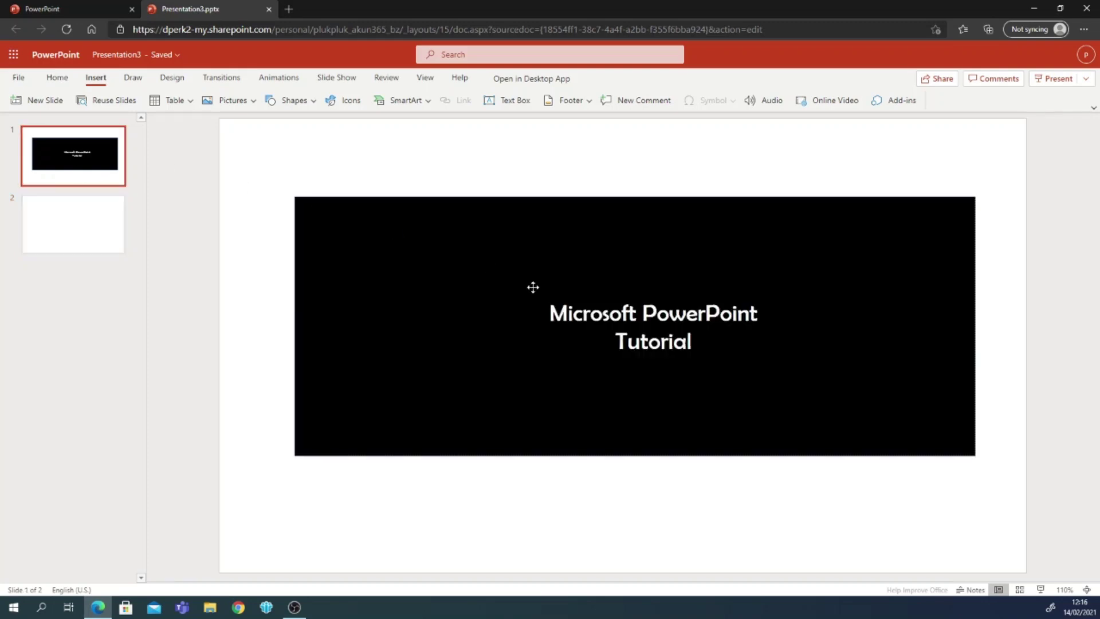
click(569, 314)
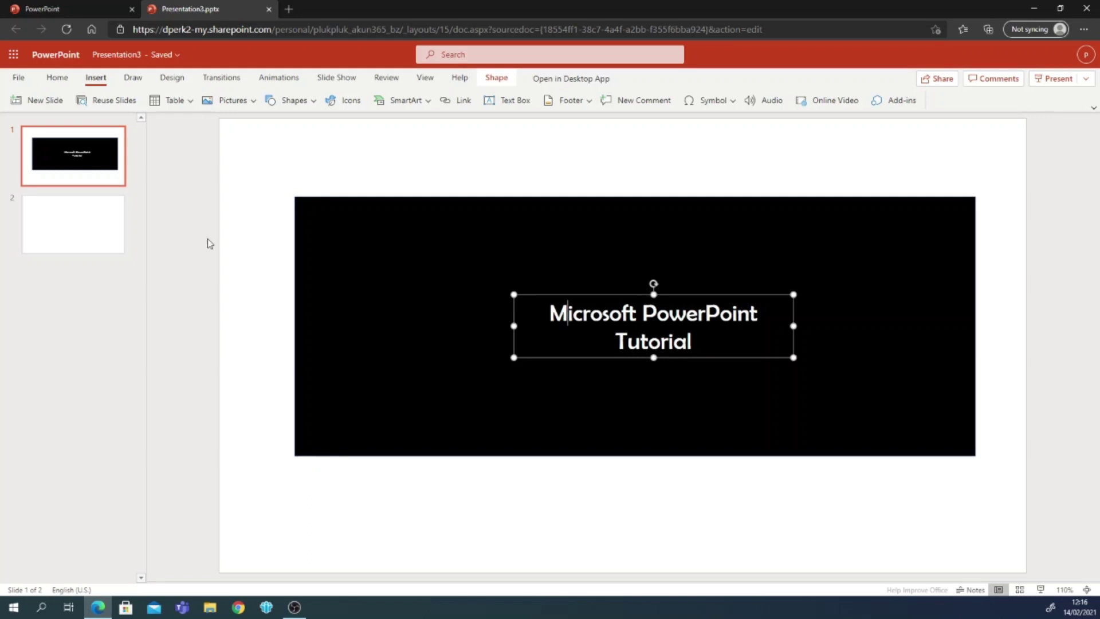
click(240, 312)
click(637, 313)
key(ctrl+a)
click(854, 560)
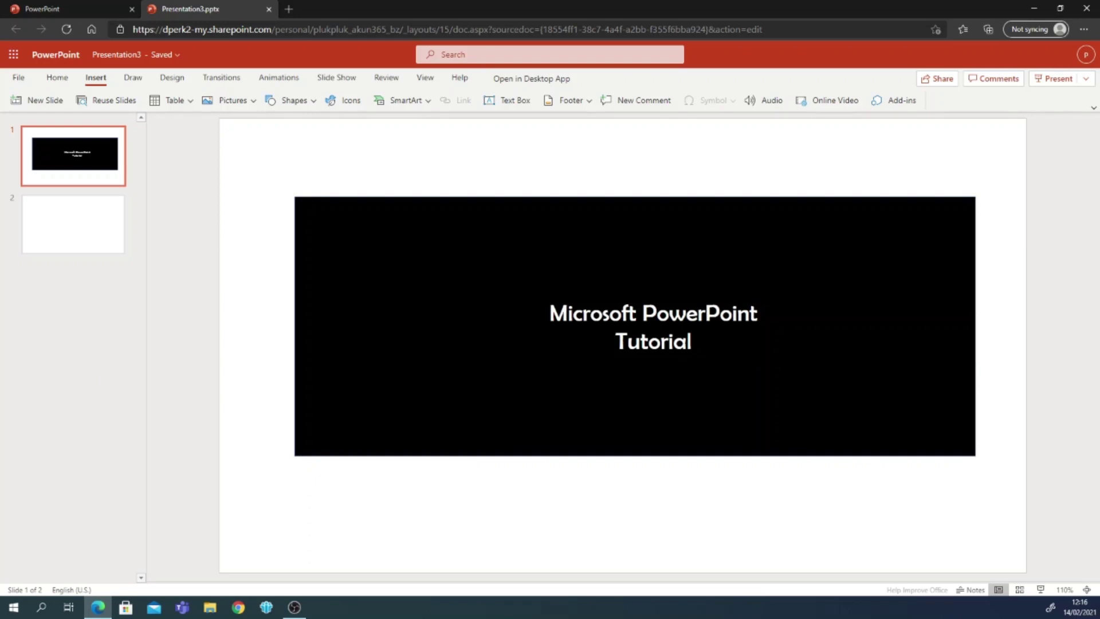
click(81, 237)
click(57, 77)
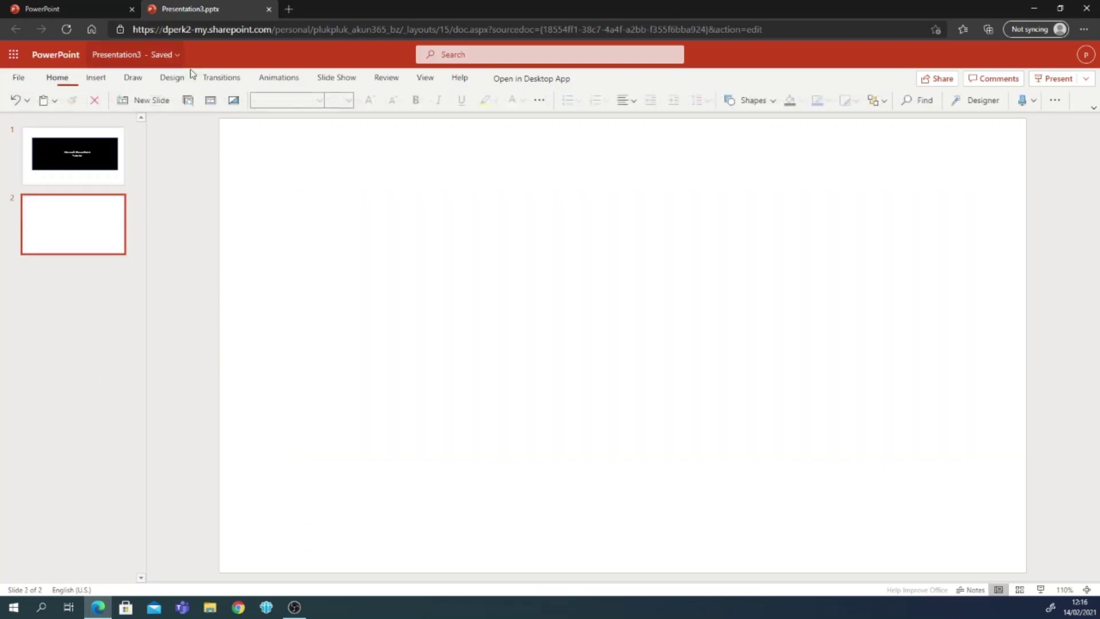
click(63, 158)
click(94, 232)
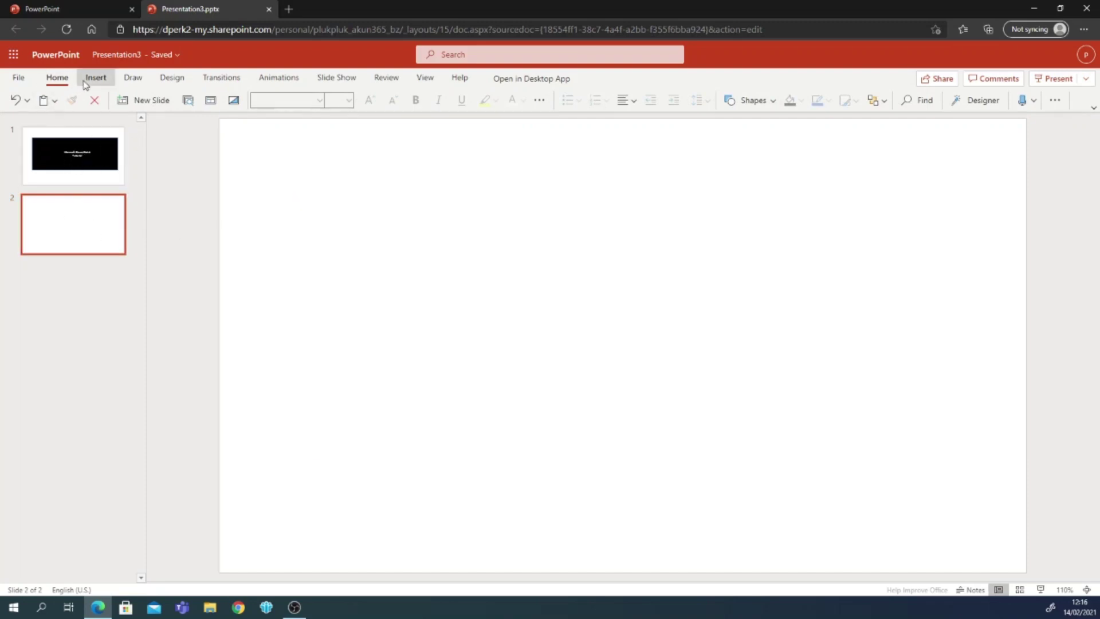
click(91, 78)
Insert a 9-column by 7-row table onto slide 2
click(249, 103)
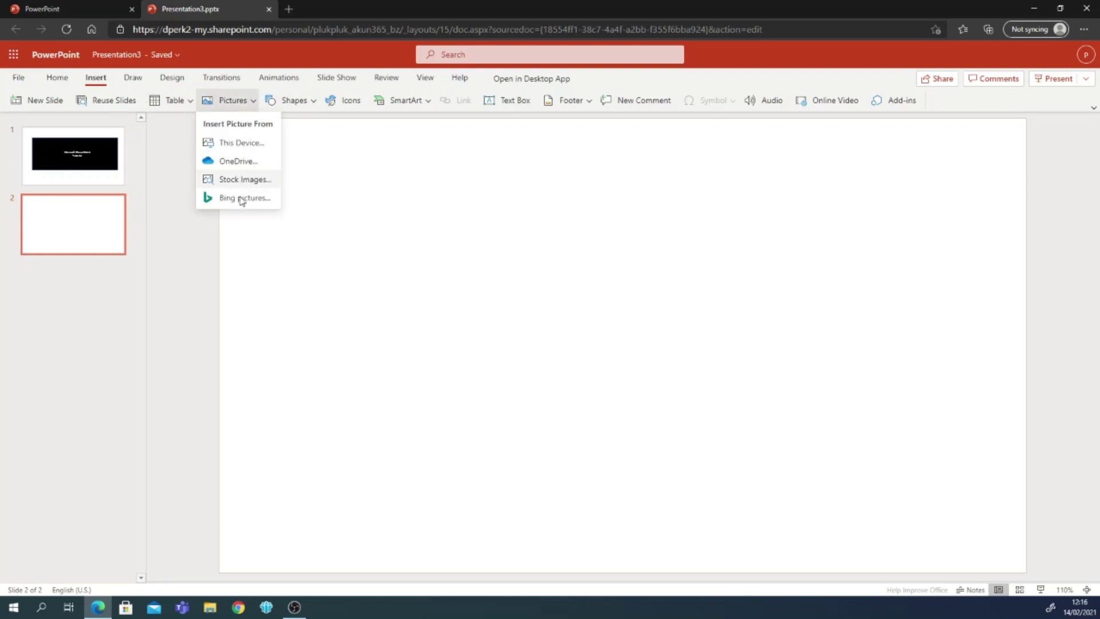
click(333, 224)
click(182, 102)
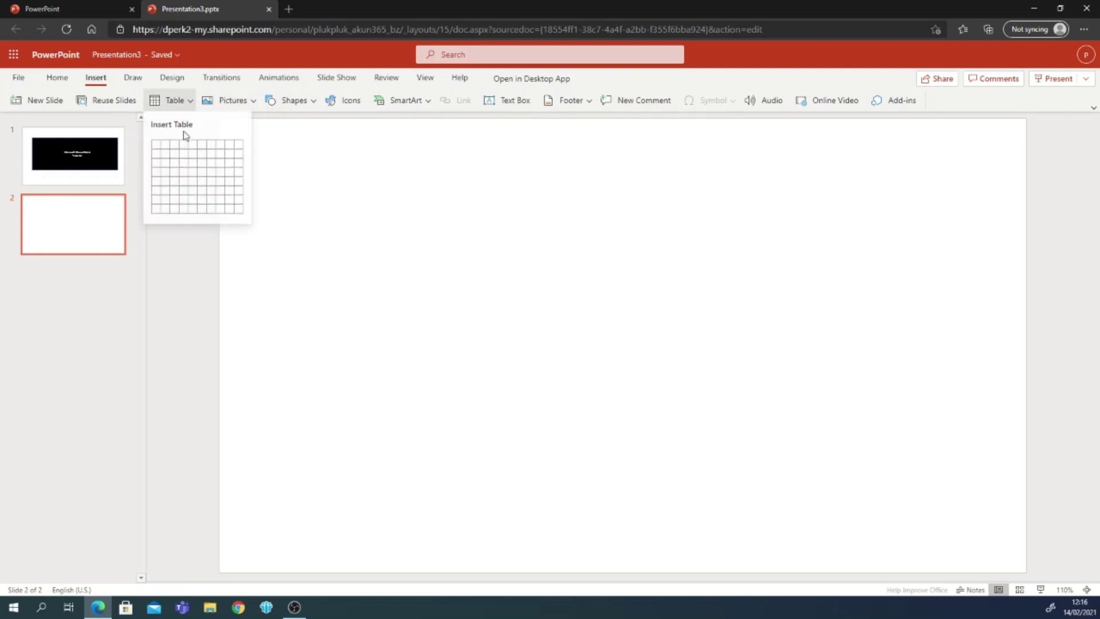
click(236, 209)
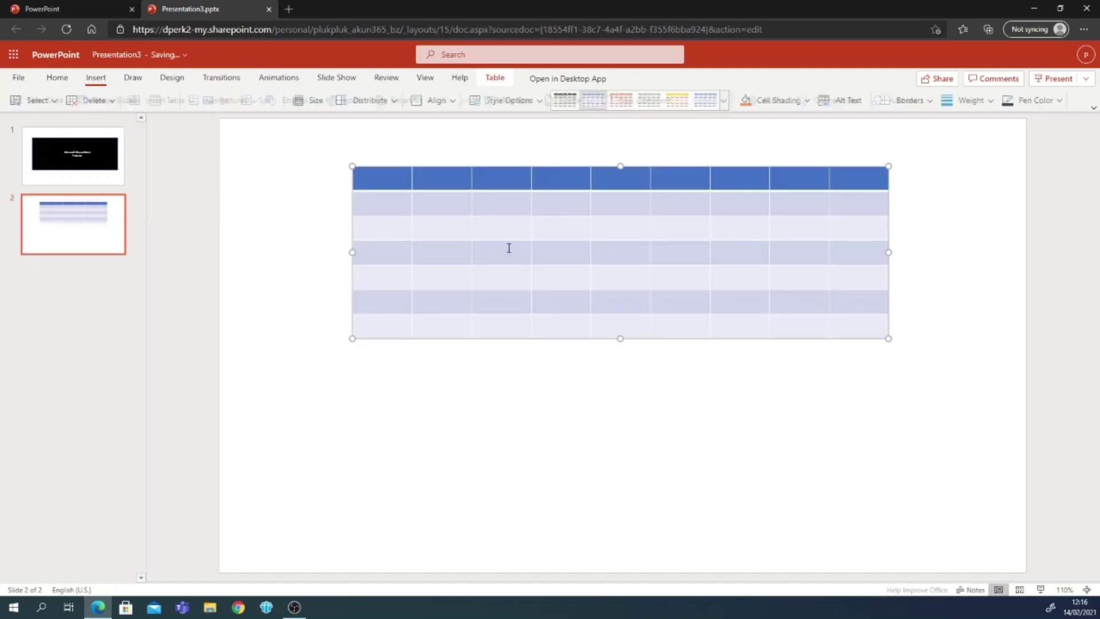
drag(550, 252, 461, 335)
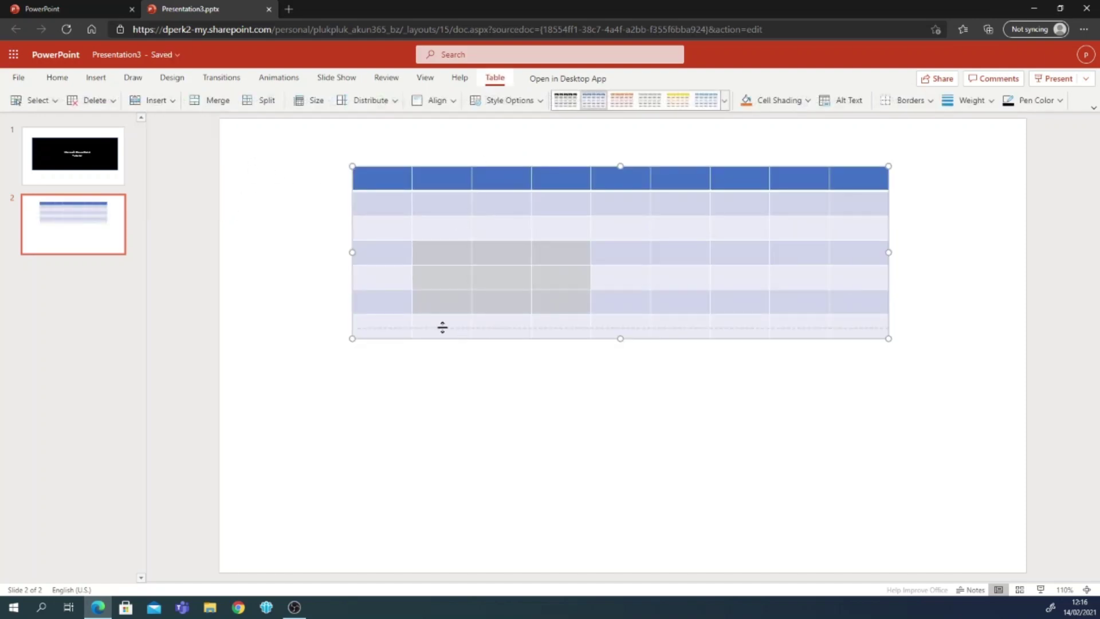
click(290, 223)
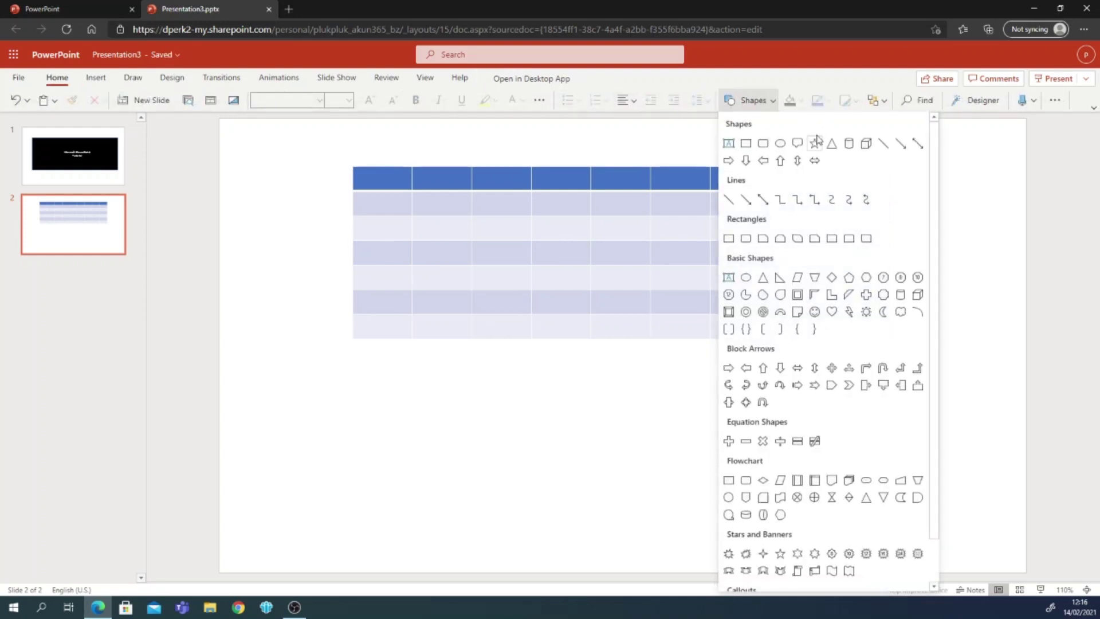
click(797, 144)
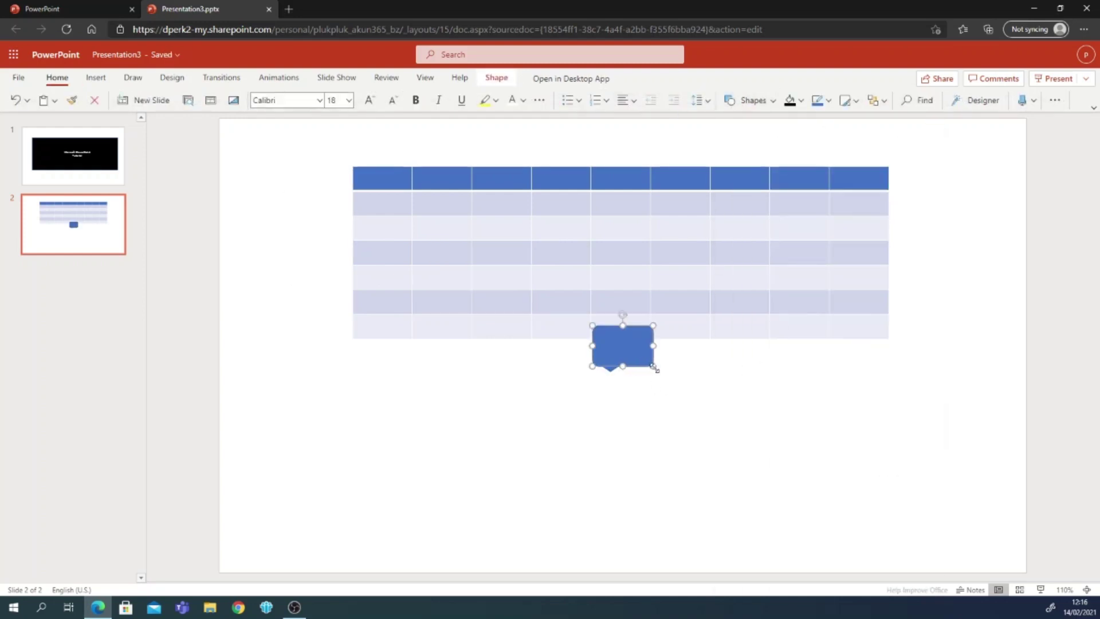
drag(654, 368, 658, 420)
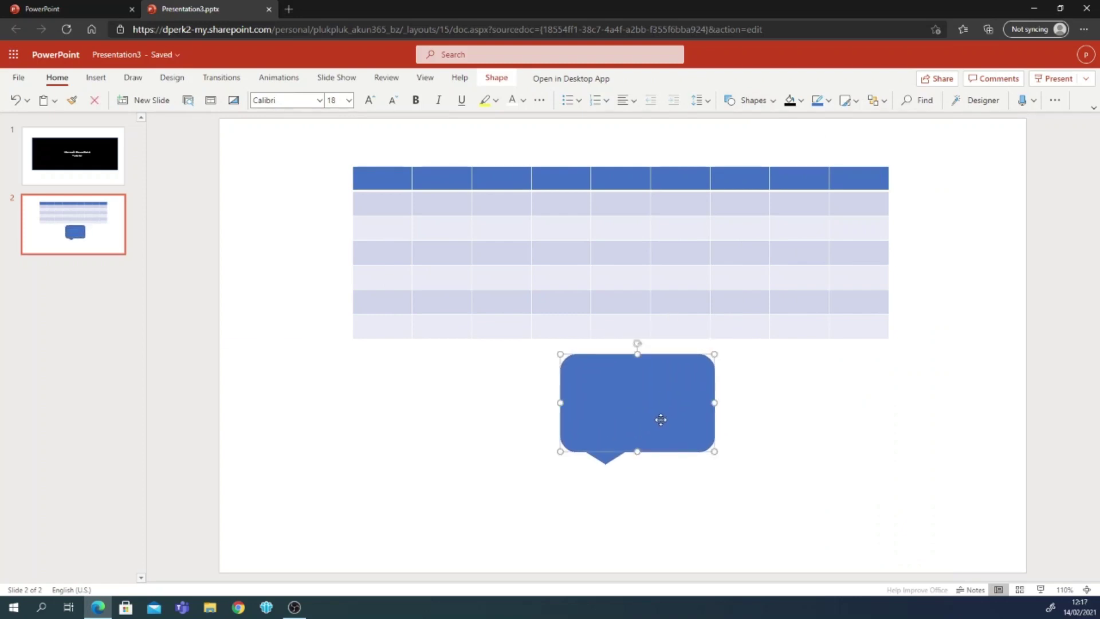
key(Delete)
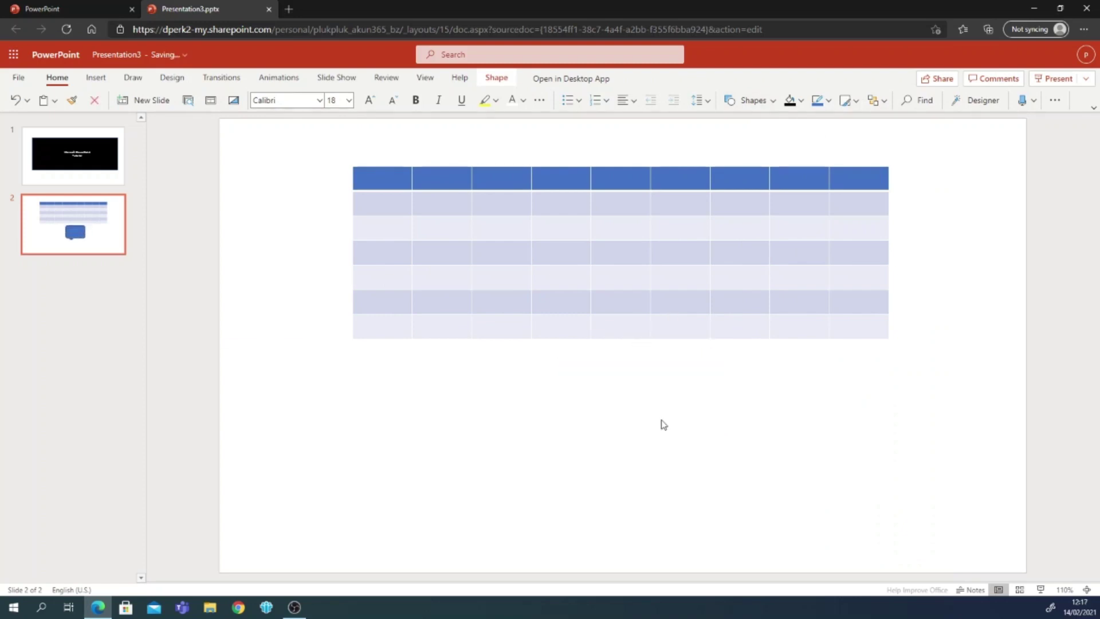
Add a Blank-layout slide 3 after the table slide
click(875, 100)
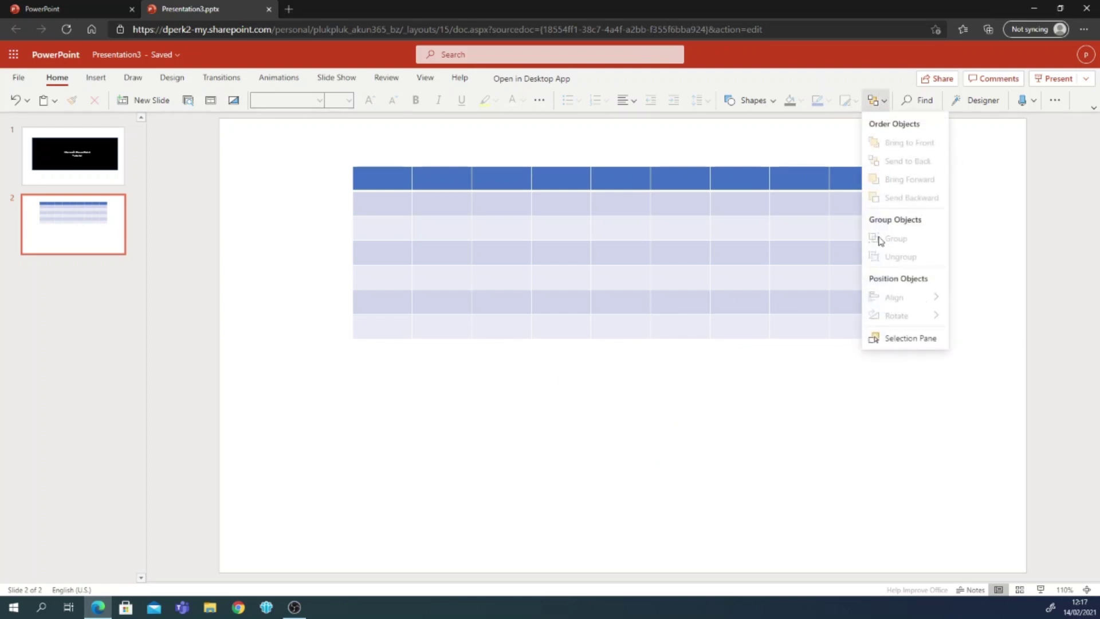
click(37, 278)
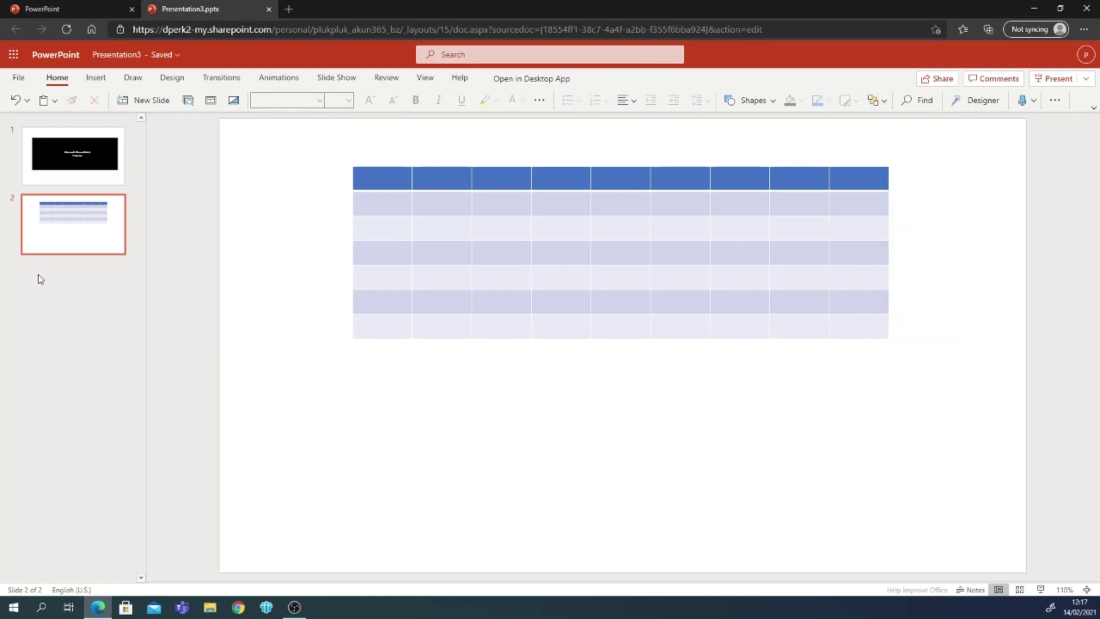
click(146, 101)
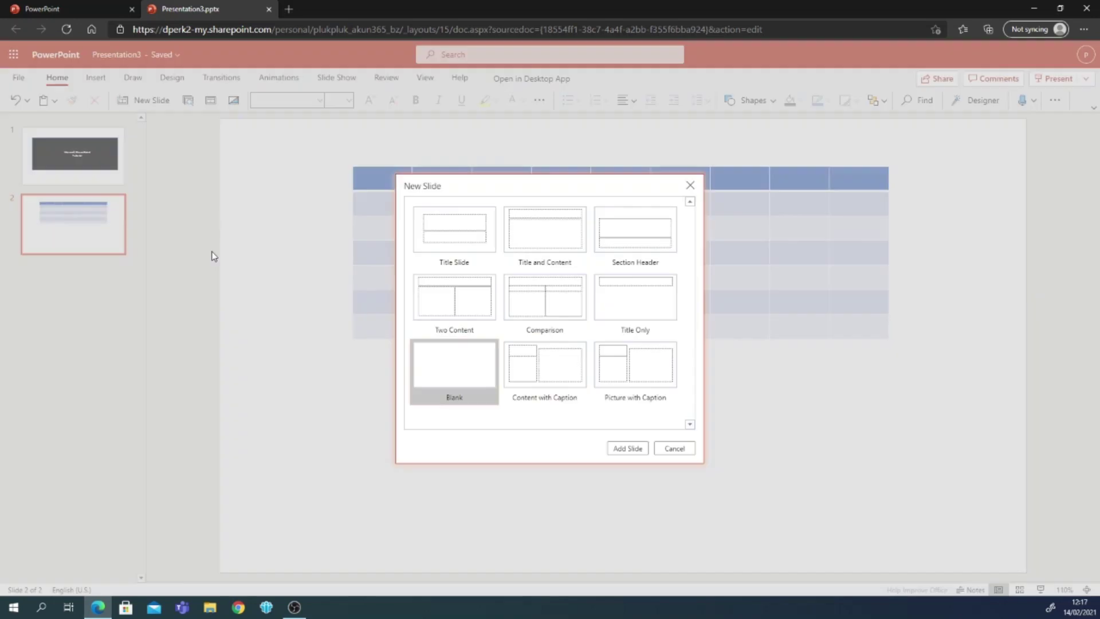
click(636, 450)
click(96, 78)
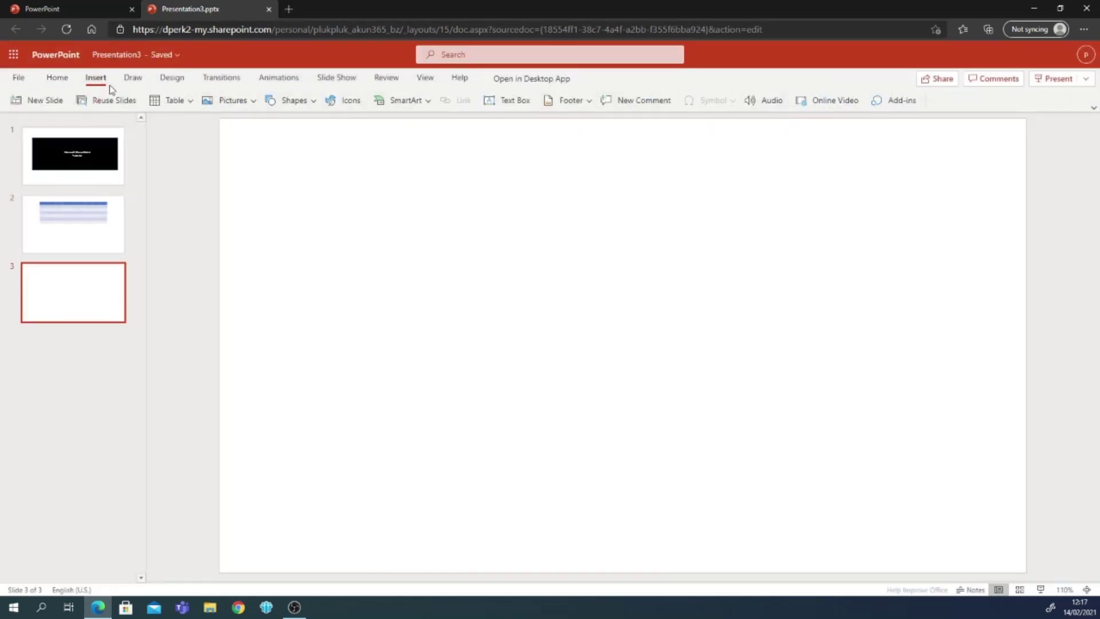
Insert a text box near the centre of slide 3 and make it read 'Hi'
click(57, 78)
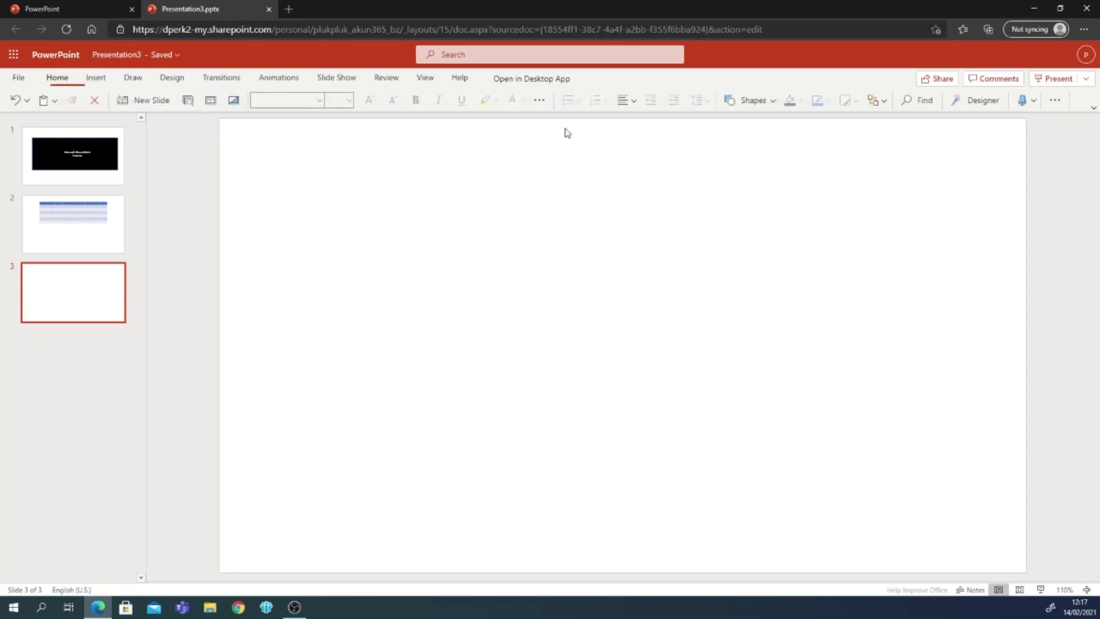
click(96, 78)
click(515, 101)
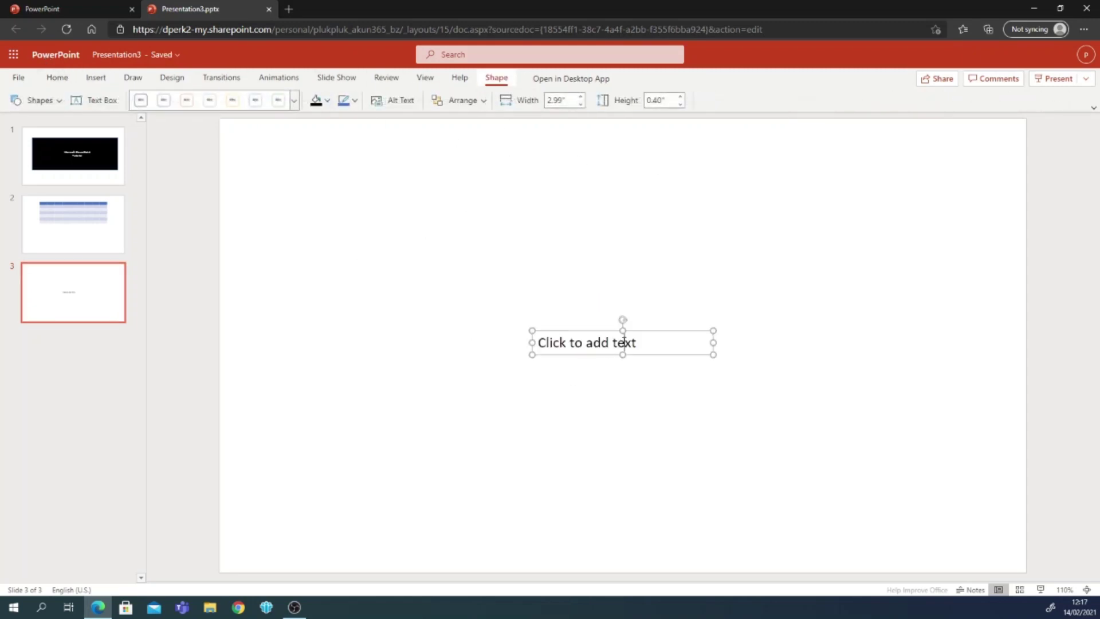
double_click(625, 342)
key(BackSpace)
key(BackSpace)
key(BackSpace)
key(BackSpace)
key(BackSpace)
key(BackSpace)
key(BackSpace)
key(BackSpace)
key(BackSpace)
key(BackSpace)
key(BackSpace)
key(BackSpace)
key(BackSpace)
key(BackSpace)
click(434, 338)
click(114, 80)
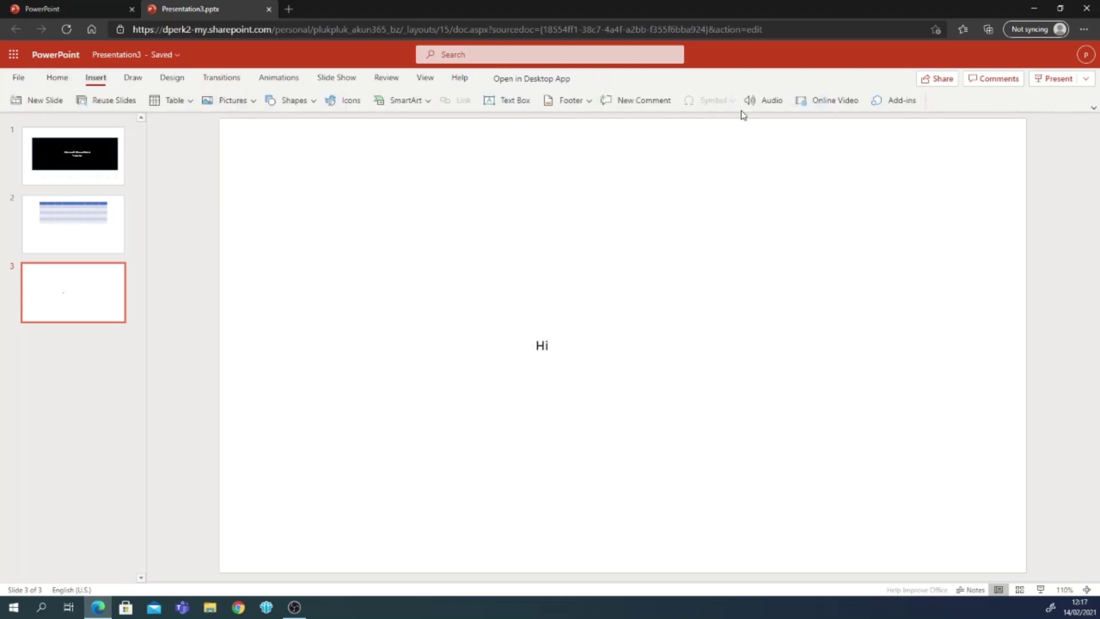
click(287, 102)
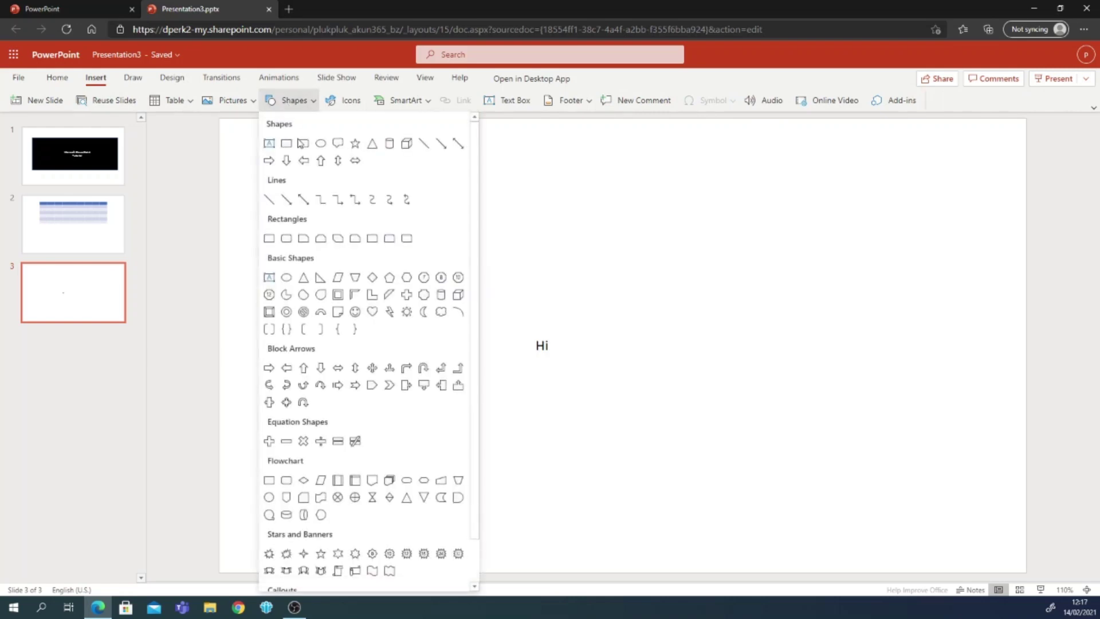
Insert a blue square on slide 3 and move it beside the Hi text
click(287, 144)
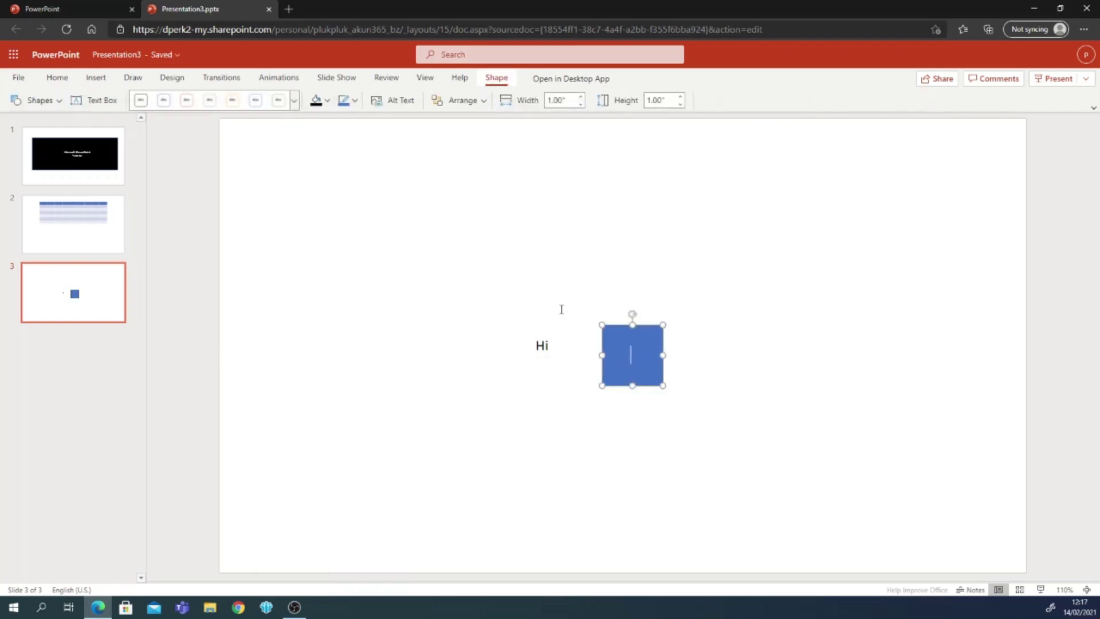
click(744, 381)
click(645, 374)
drag(644, 374, 531, 348)
Bring the Hi text box forward and centre it on the blue square
click(538, 346)
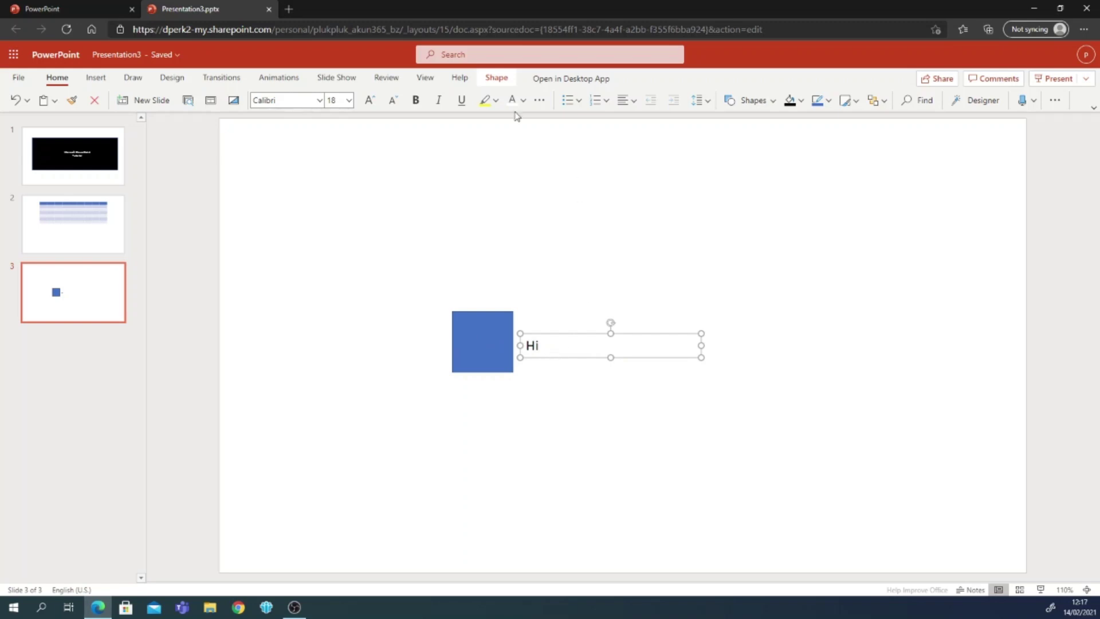
click(882, 102)
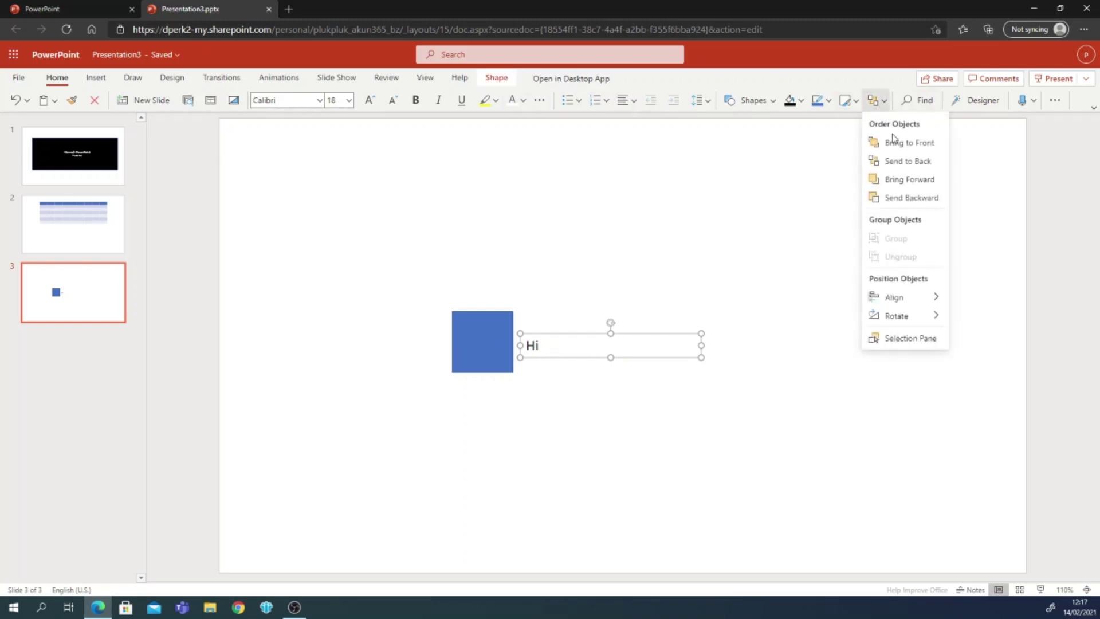
click(897, 180)
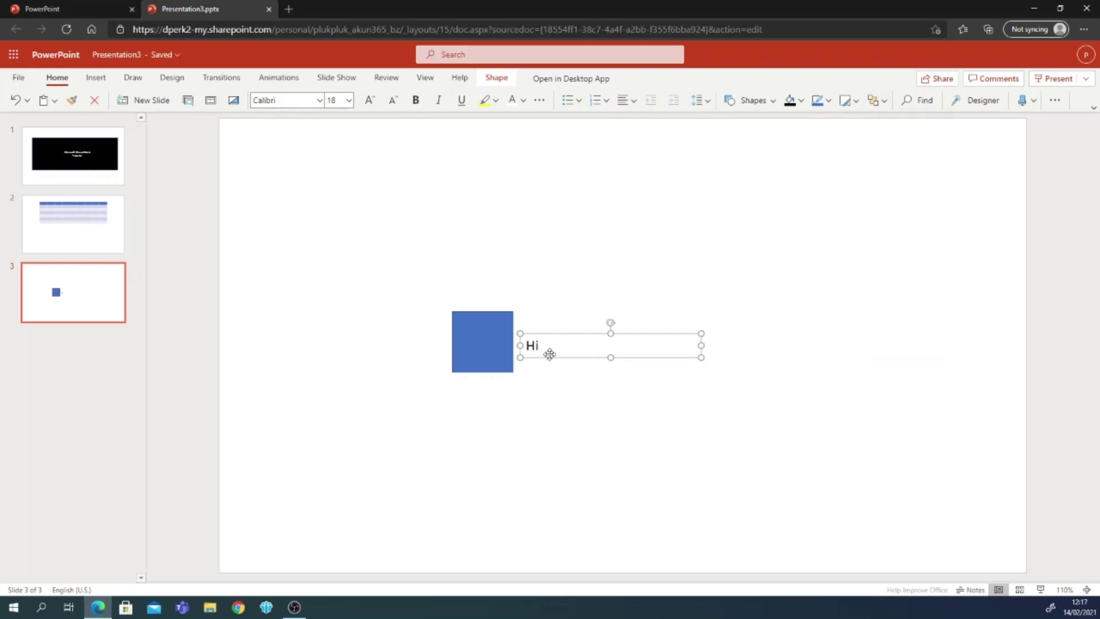
drag(550, 351, 478, 366)
click(482, 345)
Shrink the Hi text box so it fits the word on the square
click(389, 322)
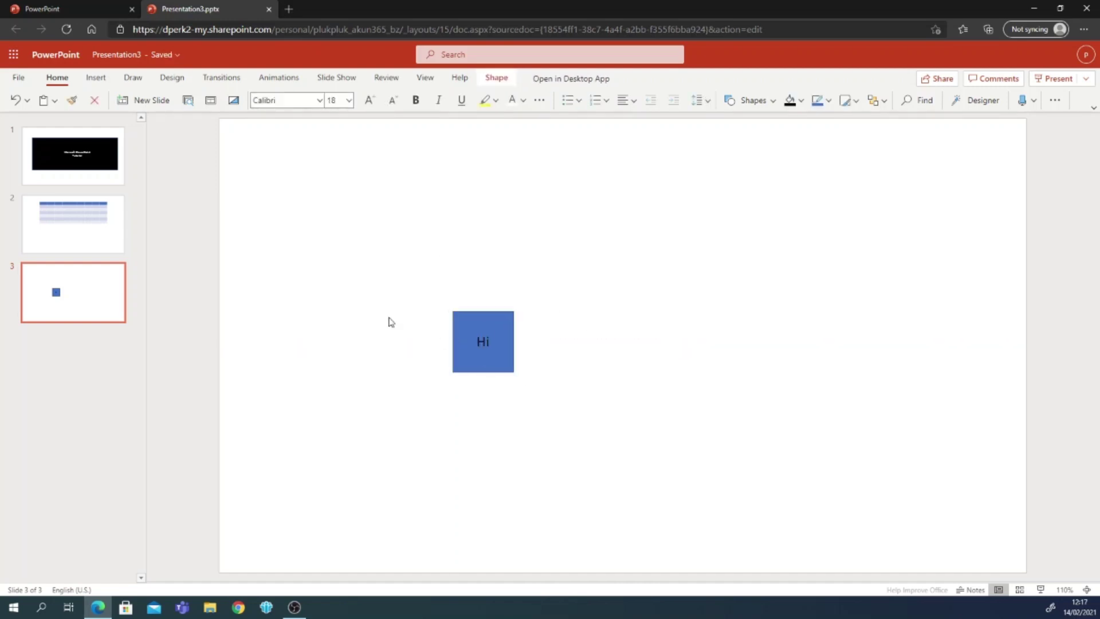
click(483, 343)
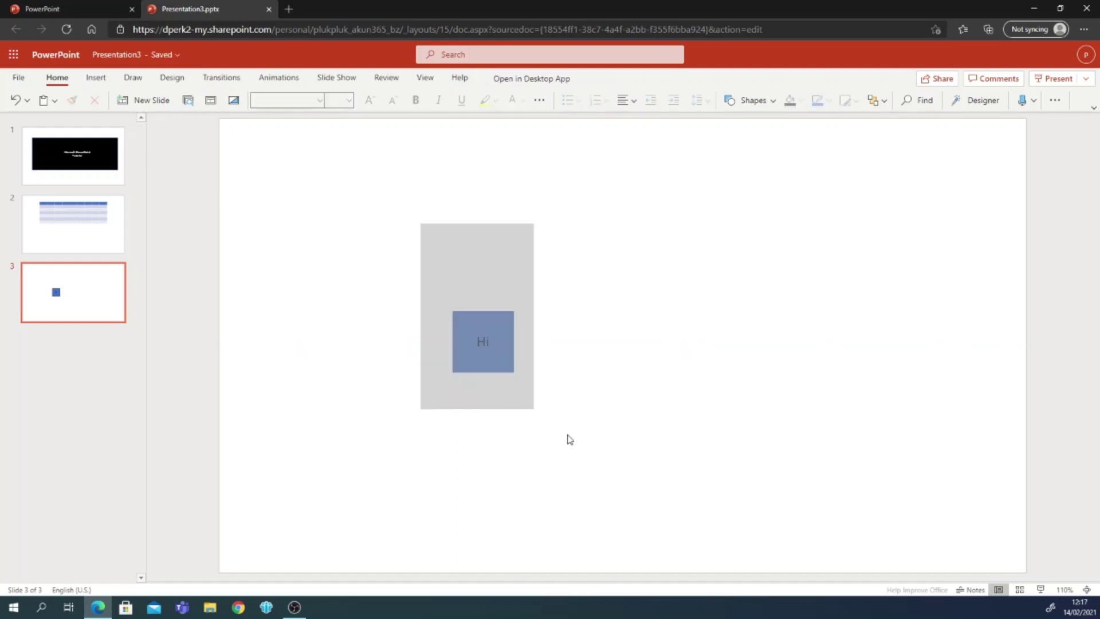
click(873, 101)
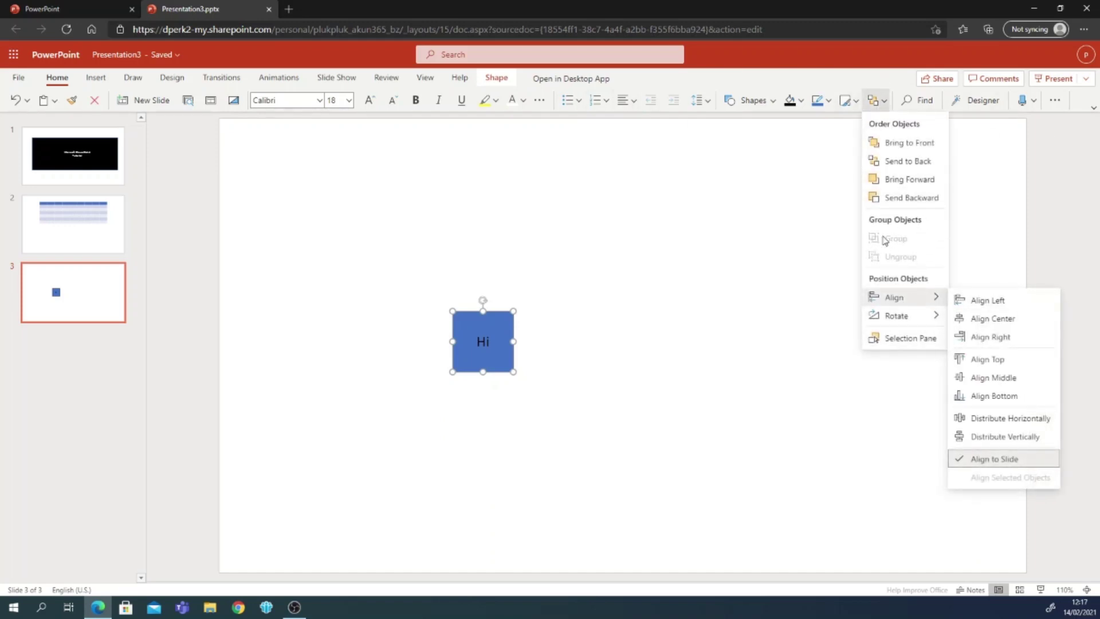
click(496, 346)
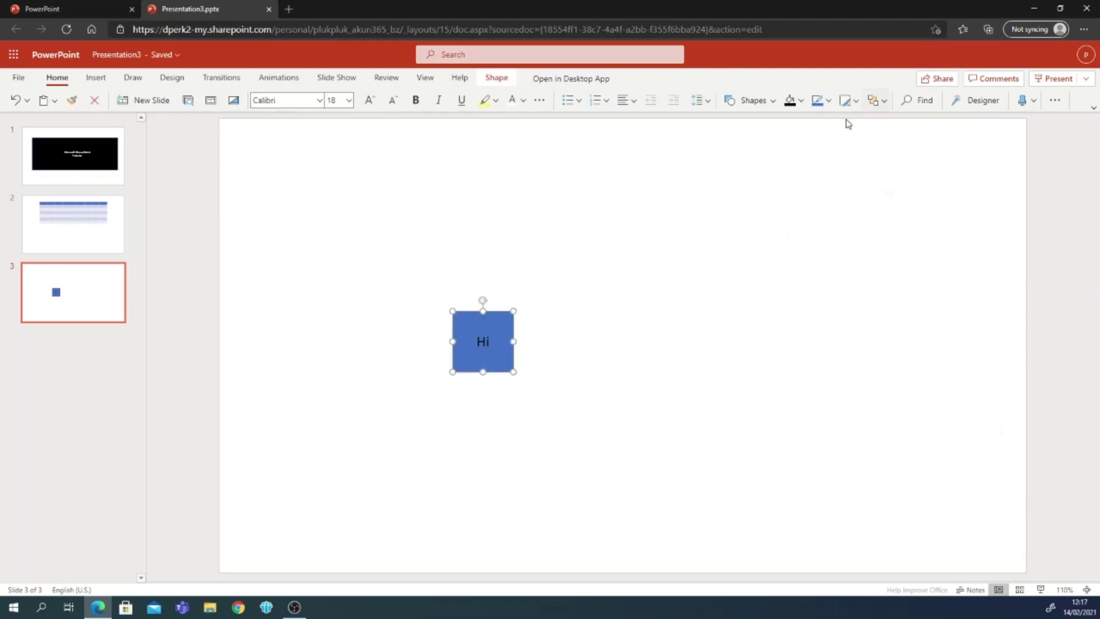
click(885, 105)
click(490, 343)
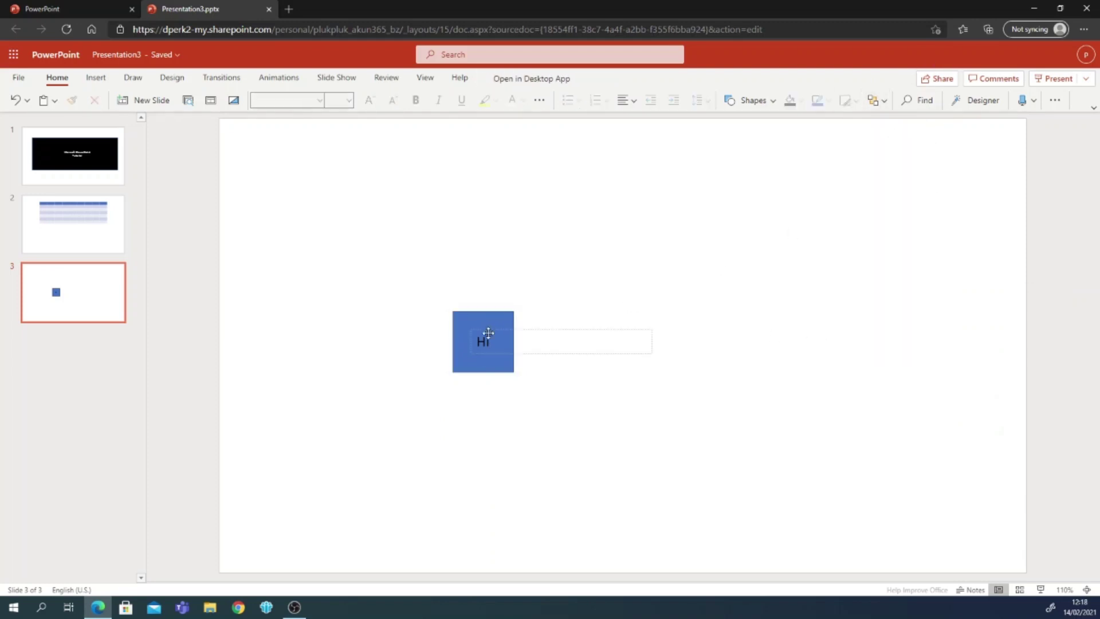
drag(654, 342, 515, 341)
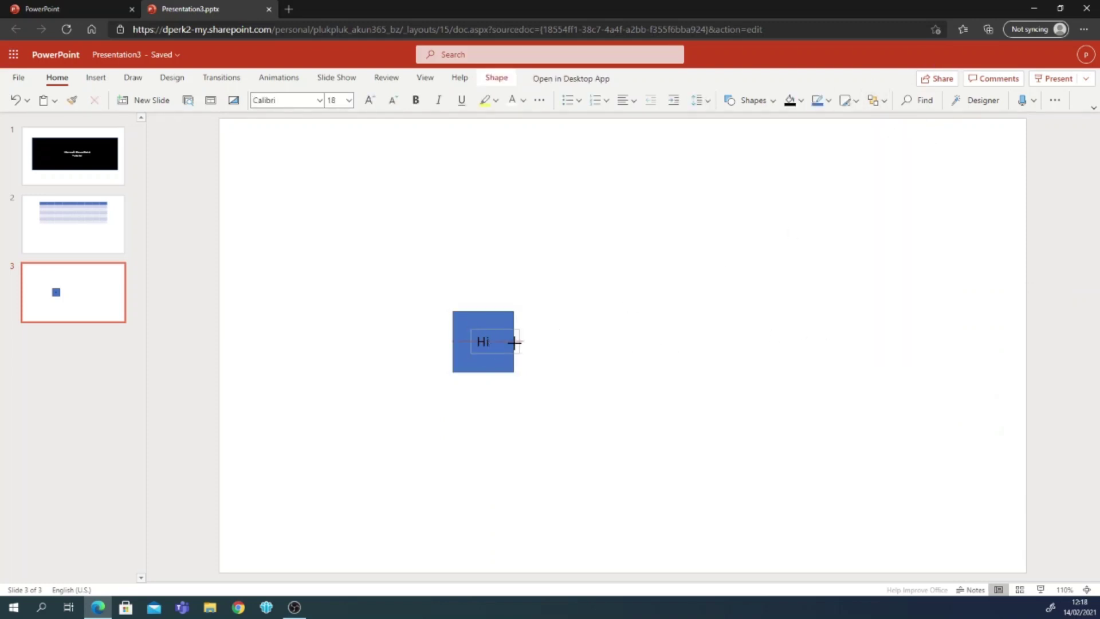
Group the blue square with the Hi text and move the group top-left
shift+click(462, 341)
click(876, 100)
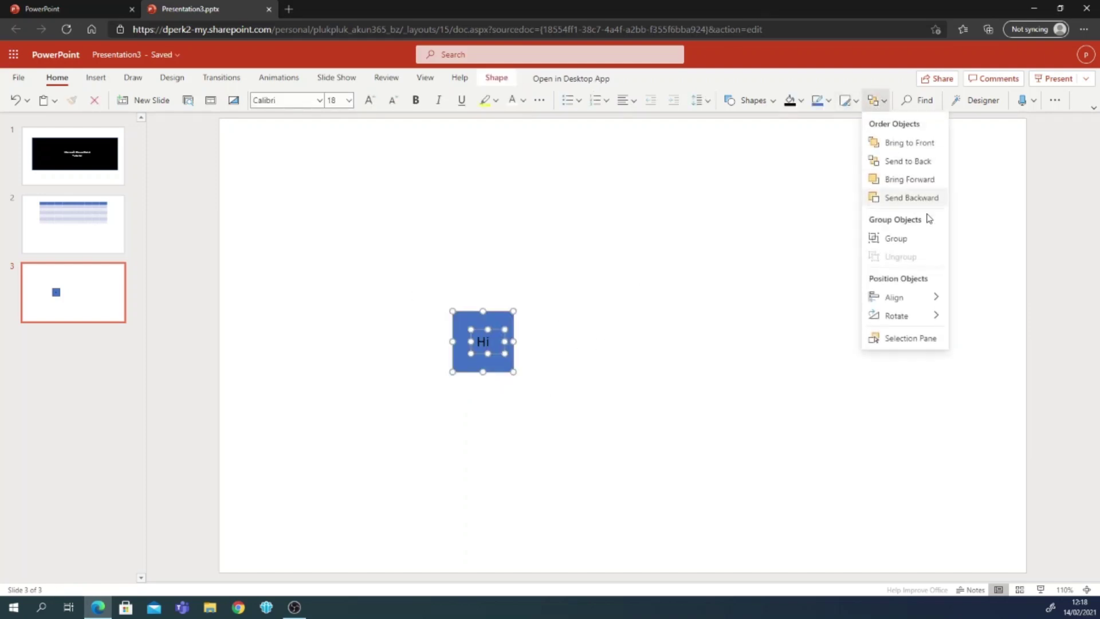
click(918, 242)
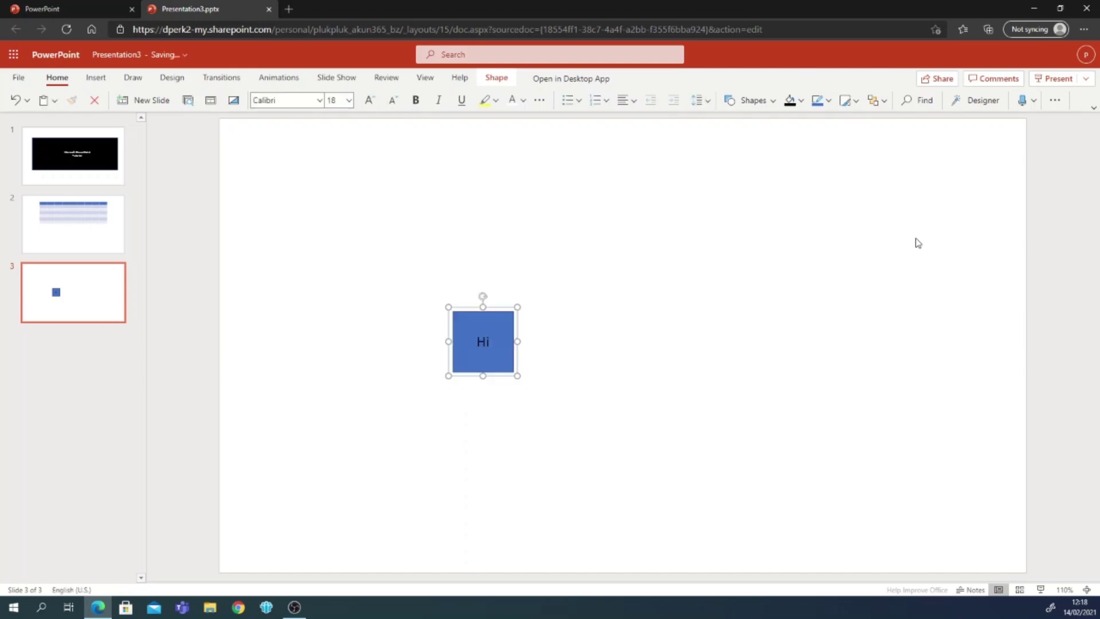
click(678, 377)
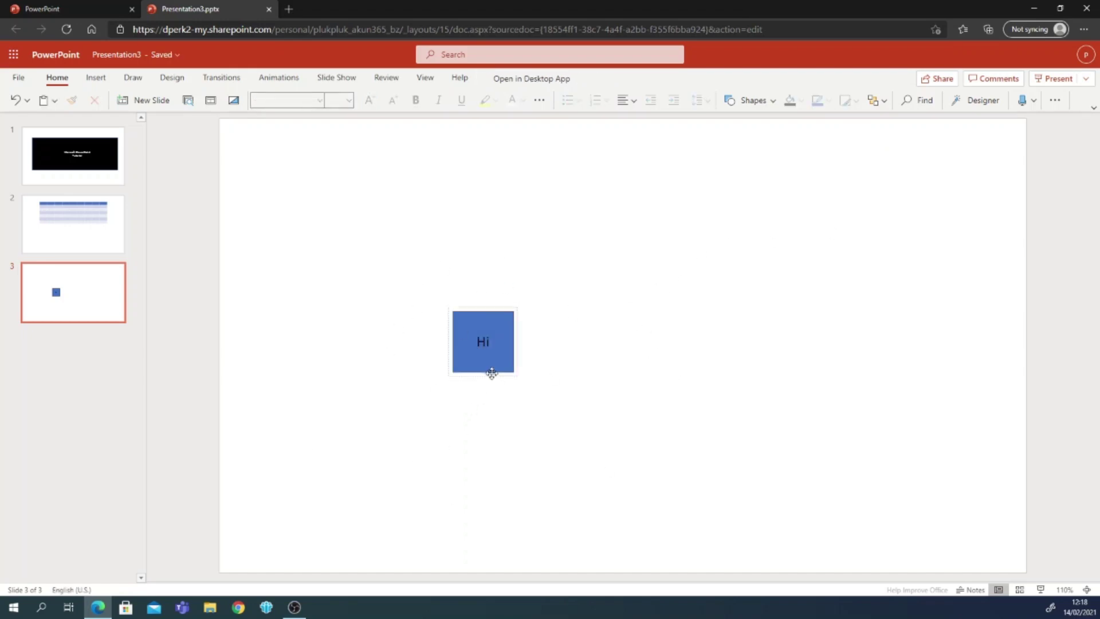
drag(498, 357, 285, 189)
click(347, 348)
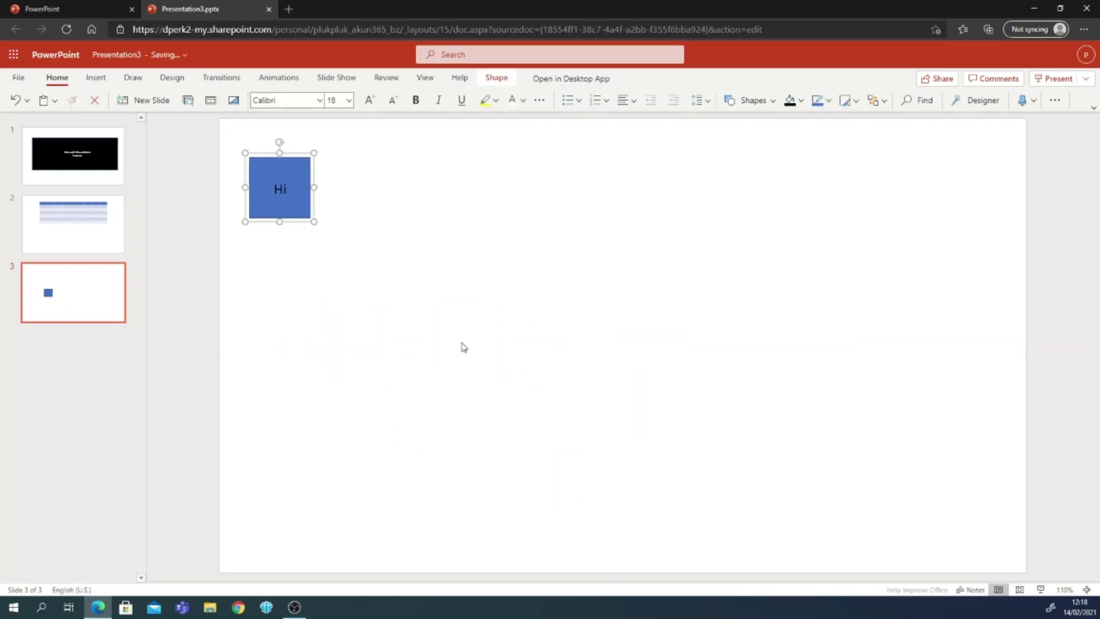
click(465, 348)
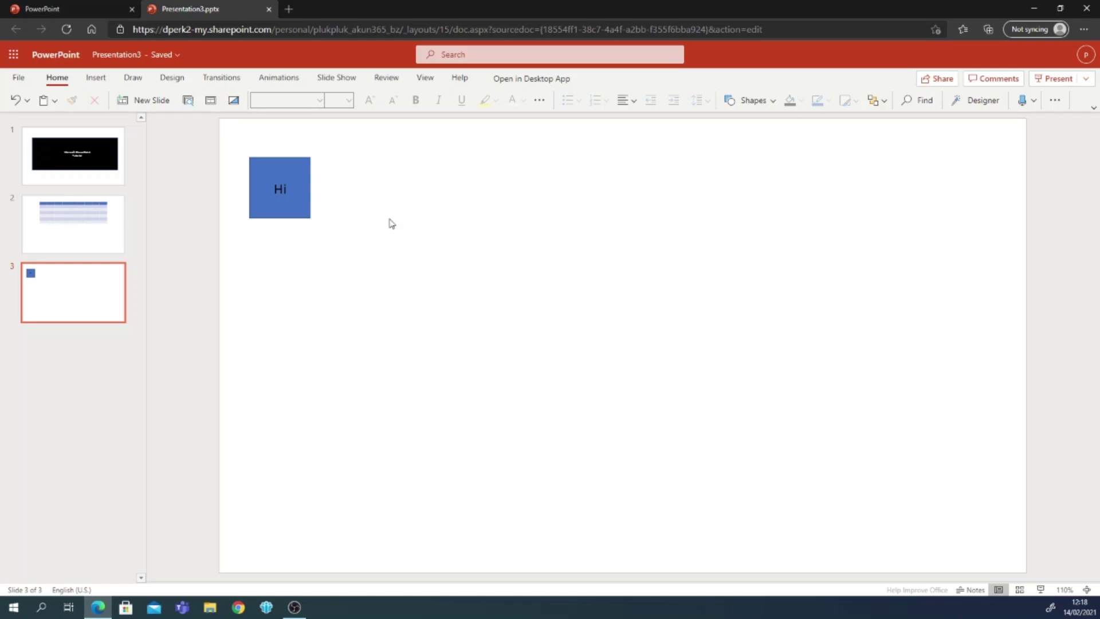
Add a text box listing Hello, HI, HOME and hOMETOWN on separate lines
click(288, 207)
click(758, 376)
click(92, 79)
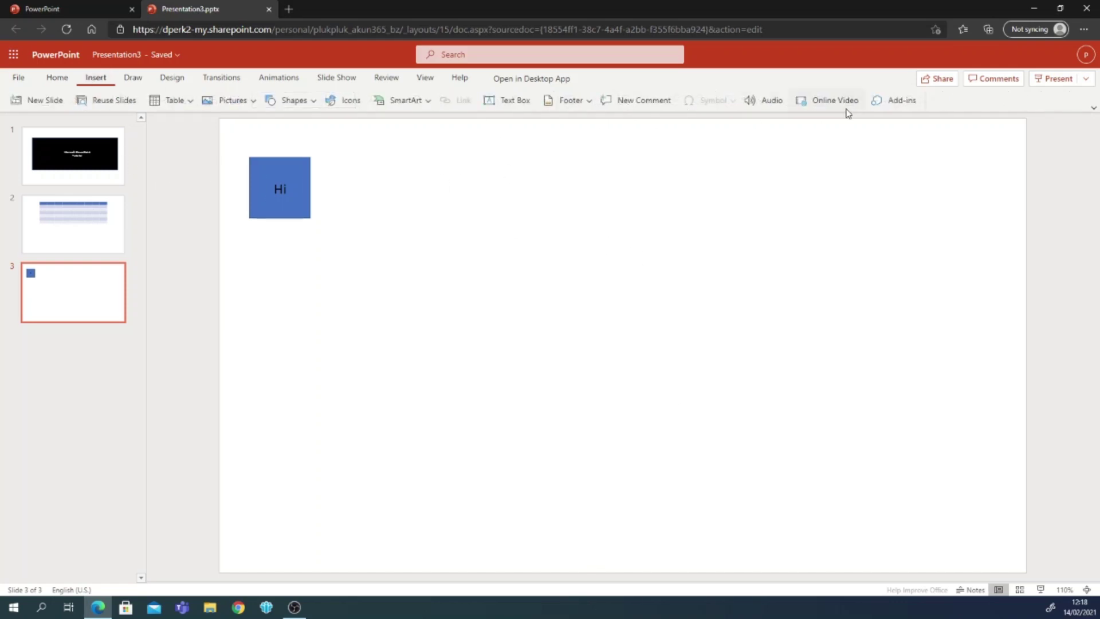
click(507, 101)
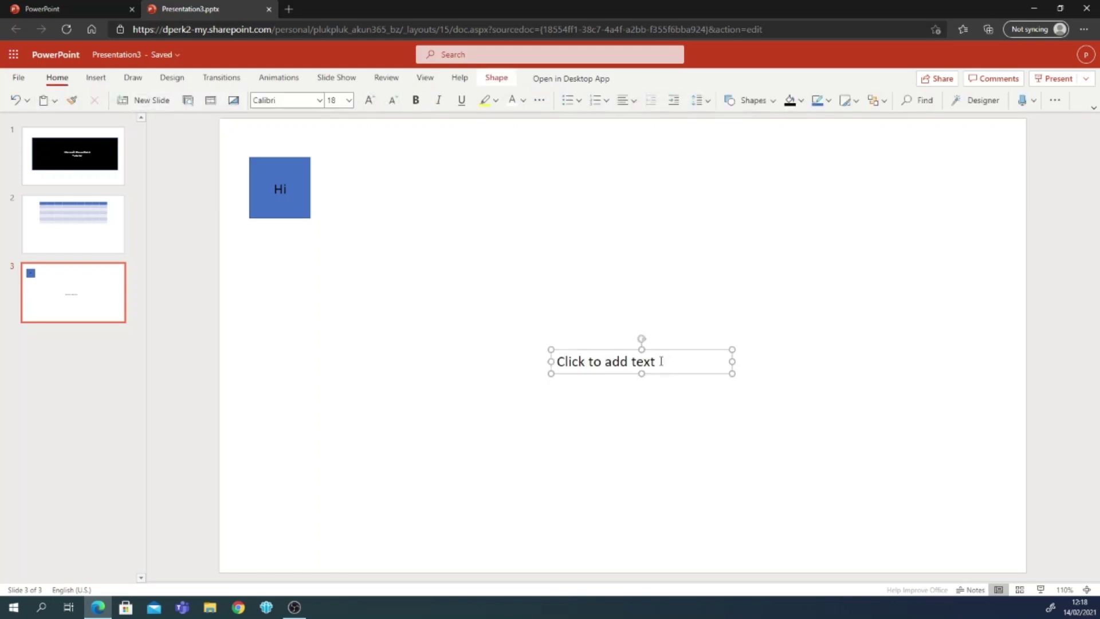
key(BackSpace)
key(BackSpace)
key(BackSpace)
key(BackSpace)
key(BackSpace)
key(BackSpace)
key(BackSpace)
key(BackSpace)
key(BackSpace)
key(BackSpace)
key(BackSpace)
key(BackSpace)
key(BackSpace)
key(BackSpace)
key(BackSpace)
key(BackSpace)
key(BackSpace)
text(H)
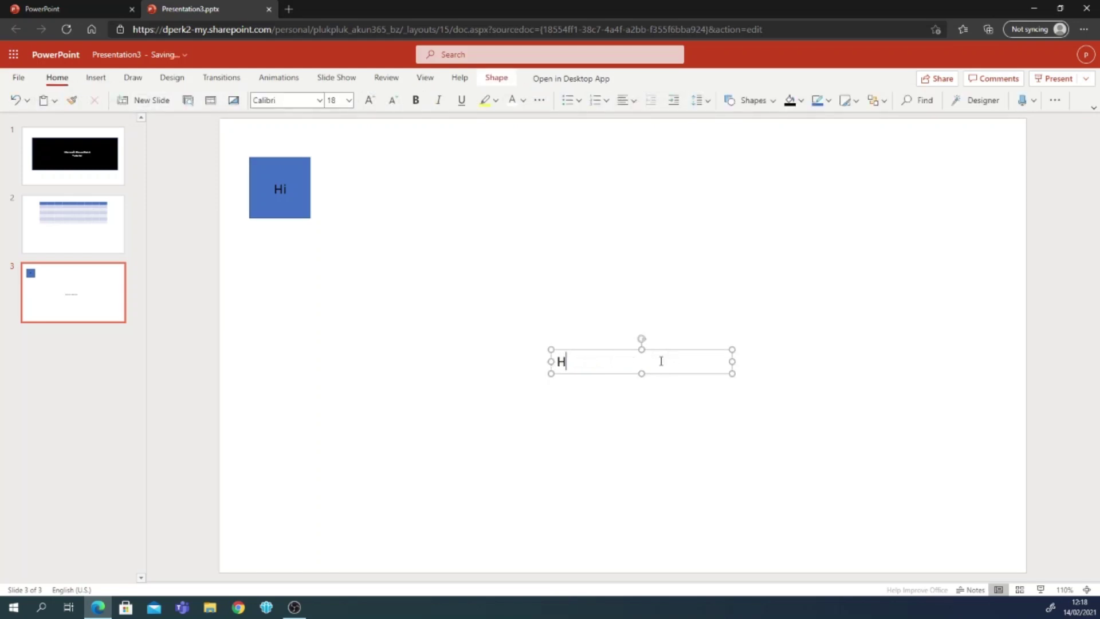
text(ellop)
key(Return)
key(Return)
text(HI)
key(Return)
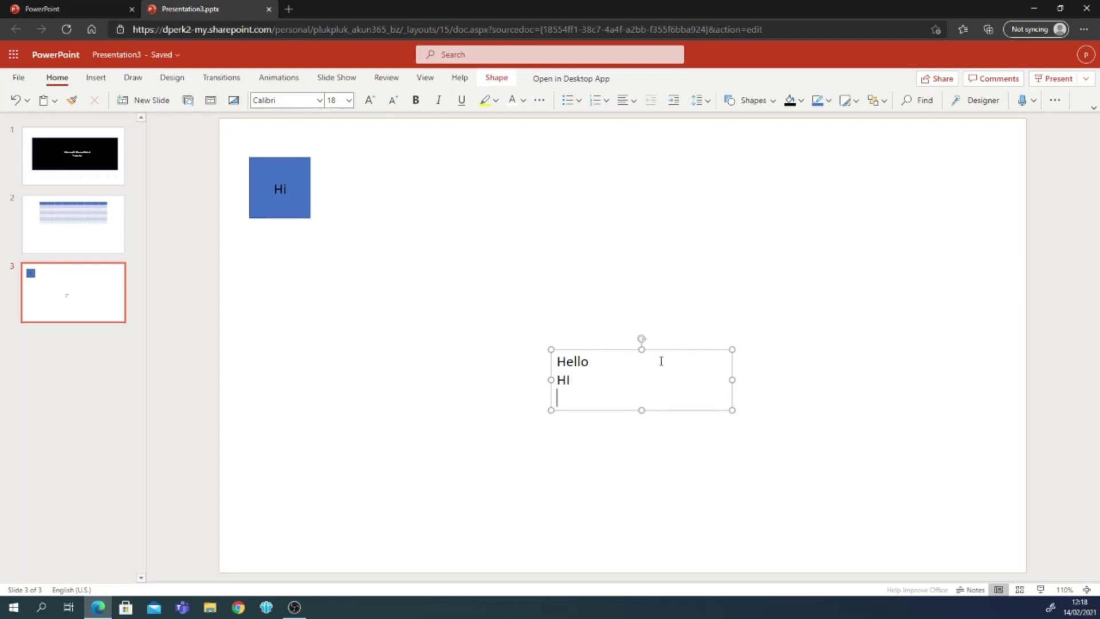
text(uOME)
key(Return)
text(hOMETOWN)
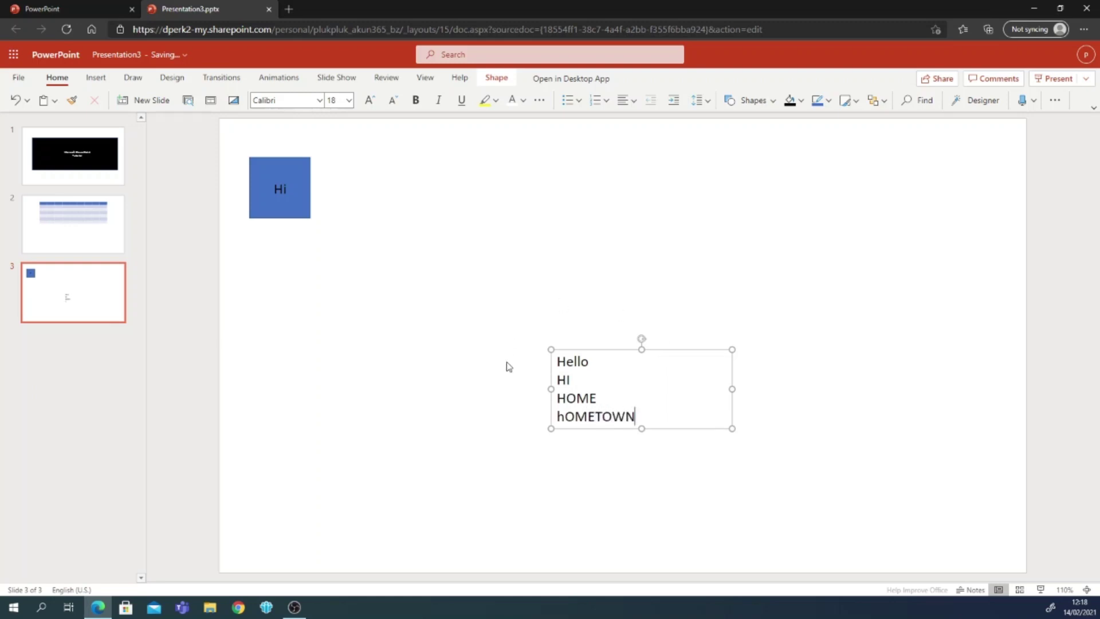
click(507, 365)
Give the four lines hollow-square checkbox bullets and move the list below the Hi square
double_click(564, 365)
drag(563, 365, 677, 458)
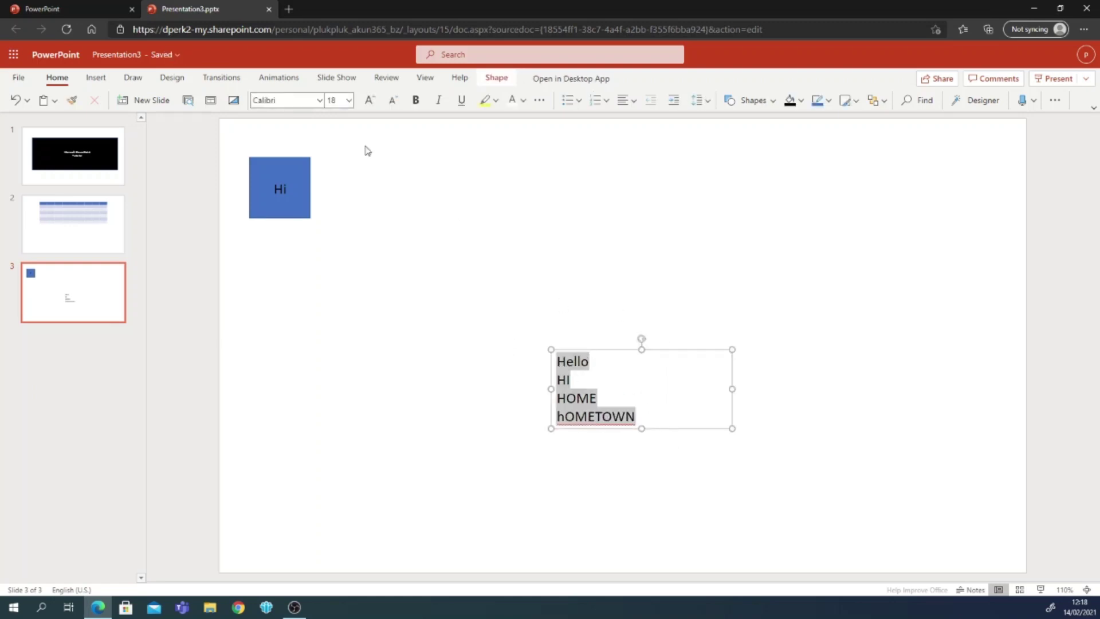
click(580, 103)
click(623, 209)
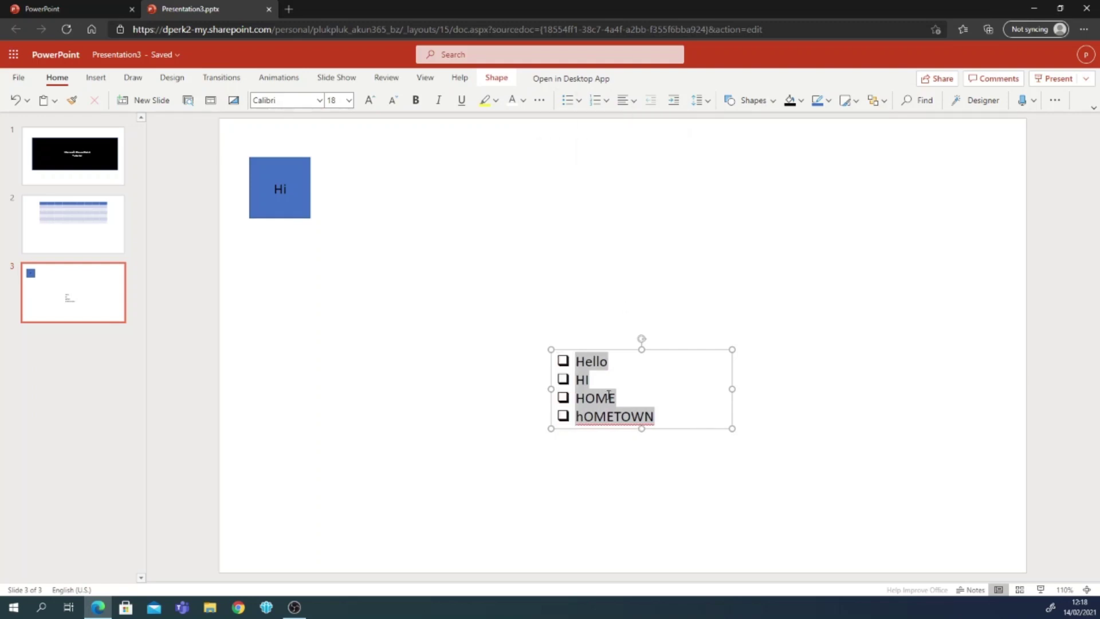
click(631, 352)
drag(630, 352, 328, 247)
click(400, 379)
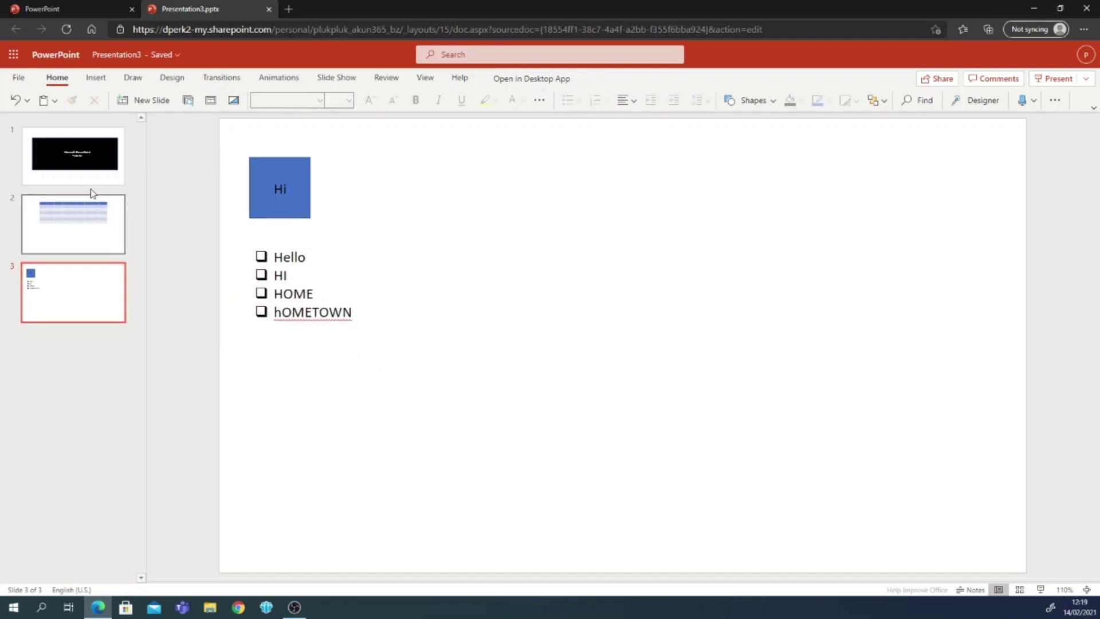
Type filler text like 'rgdrgdr…' into the second cell of slide 2's table
click(84, 139)
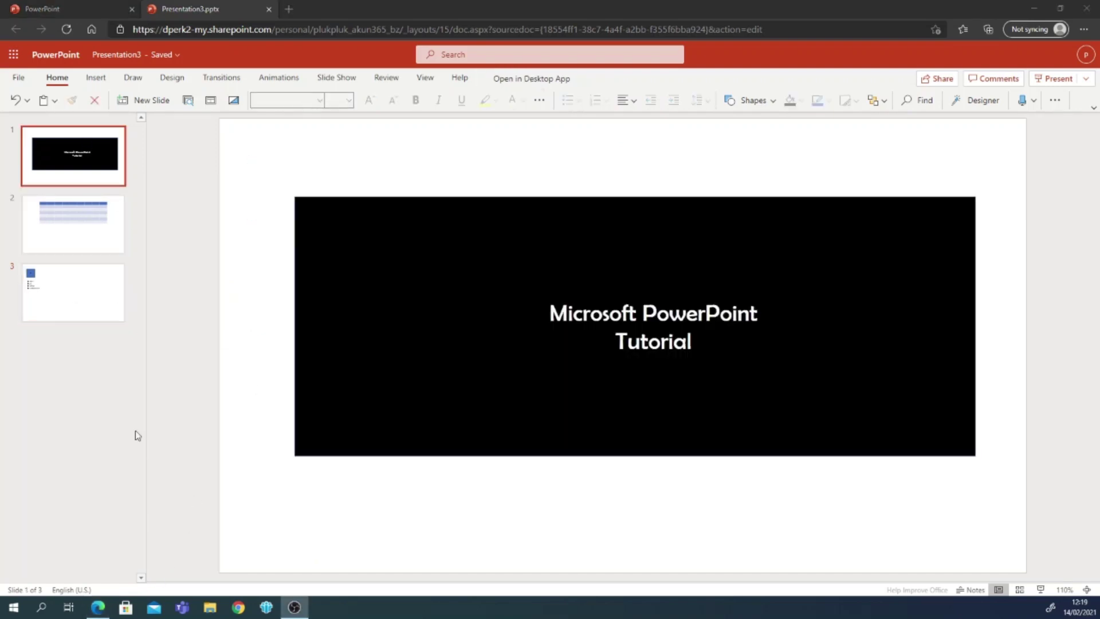
click(53, 222)
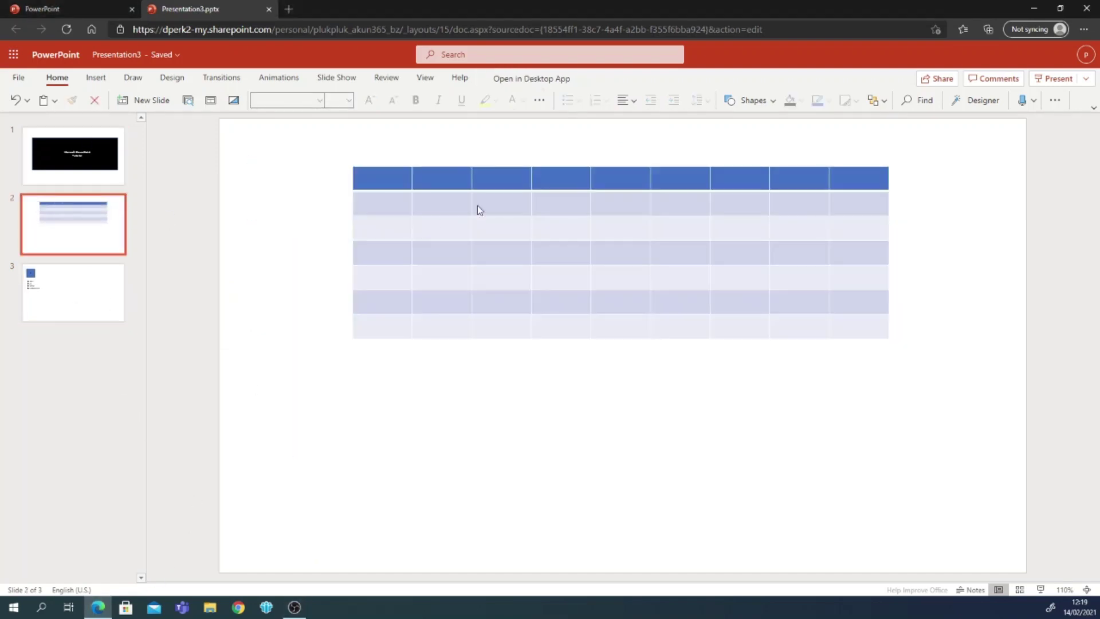
click(471, 203)
text(r)
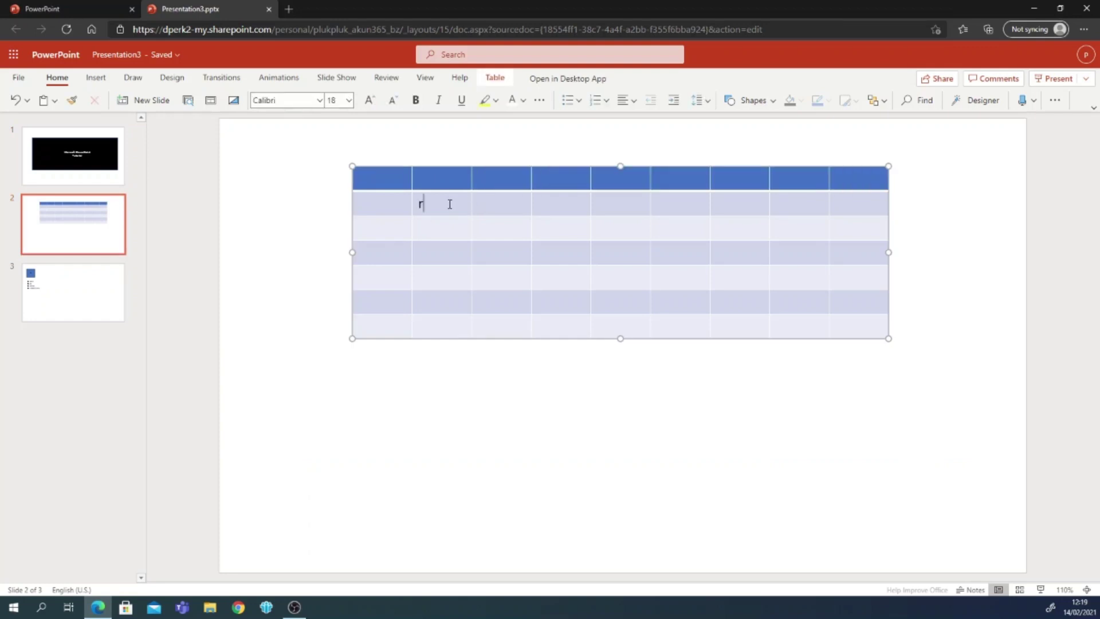
text(gdrgdrgdrfrgergrgdghergregght)
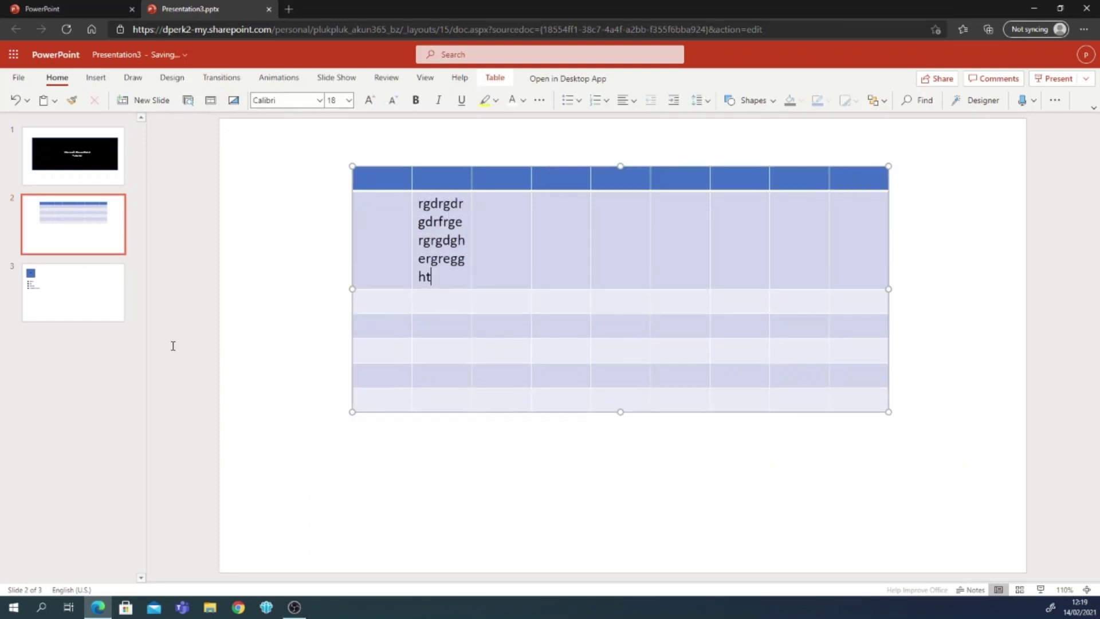
Browse the slide thumbnails, finishing on the title slide
click(104, 316)
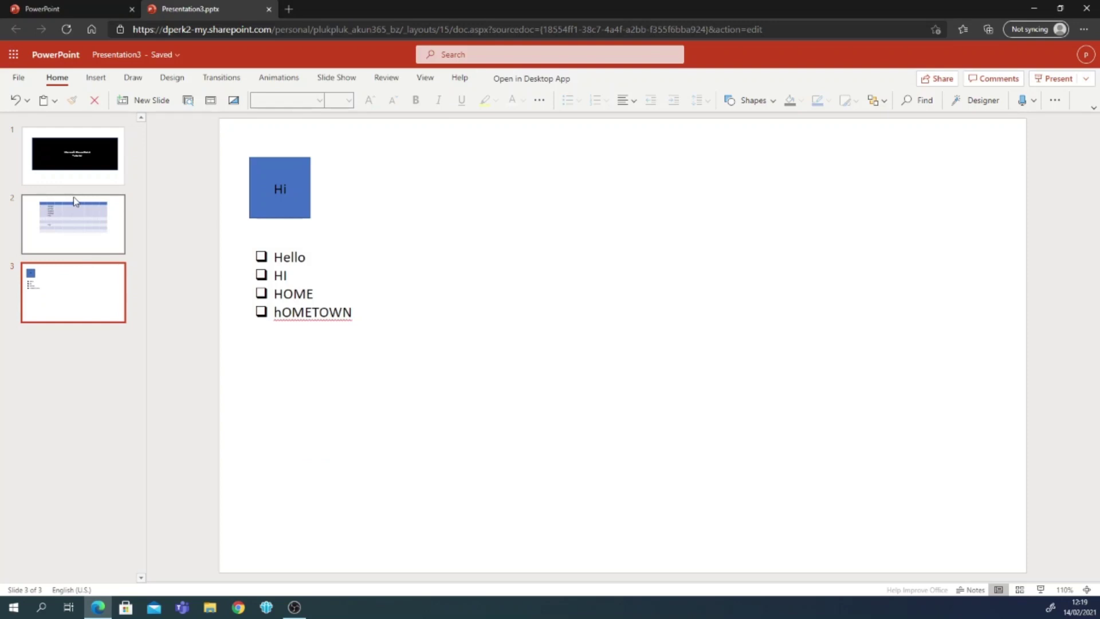
click(95, 165)
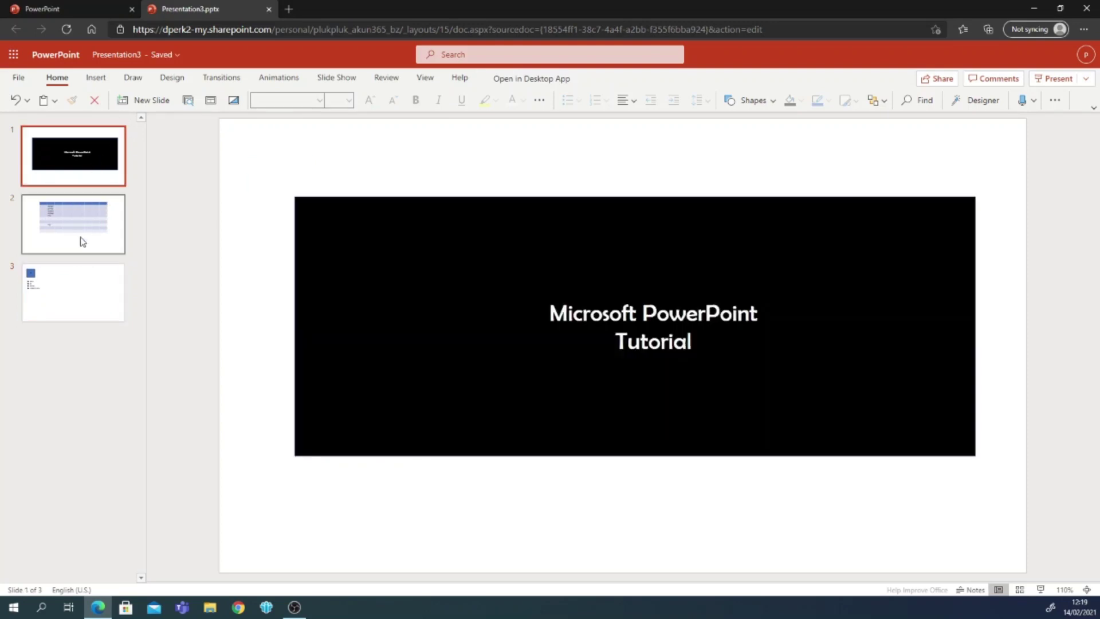
click(88, 223)
click(91, 142)
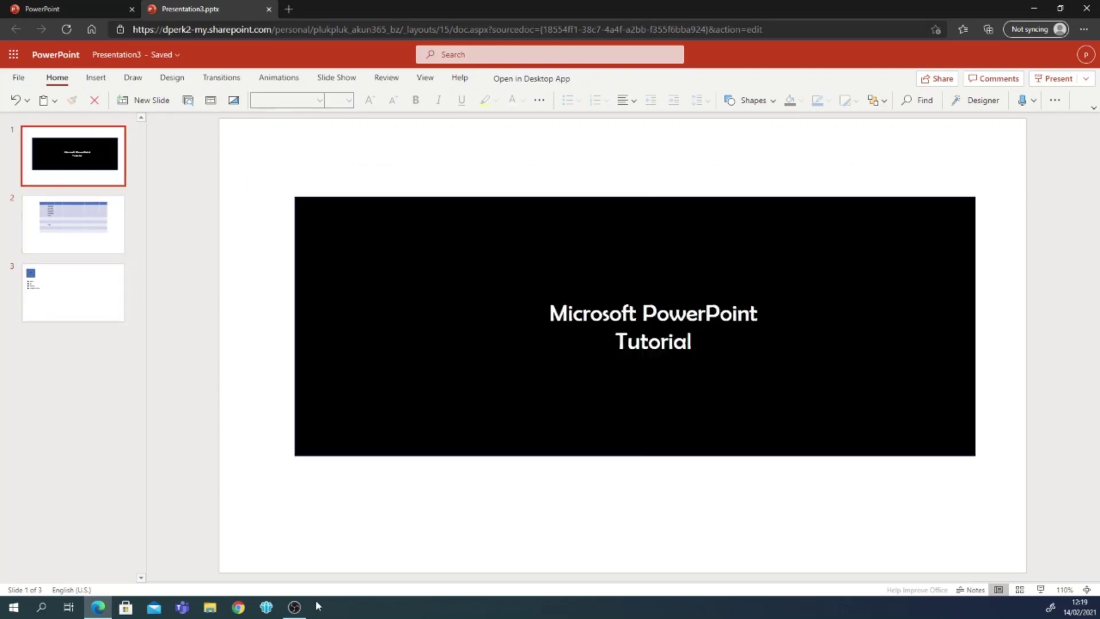